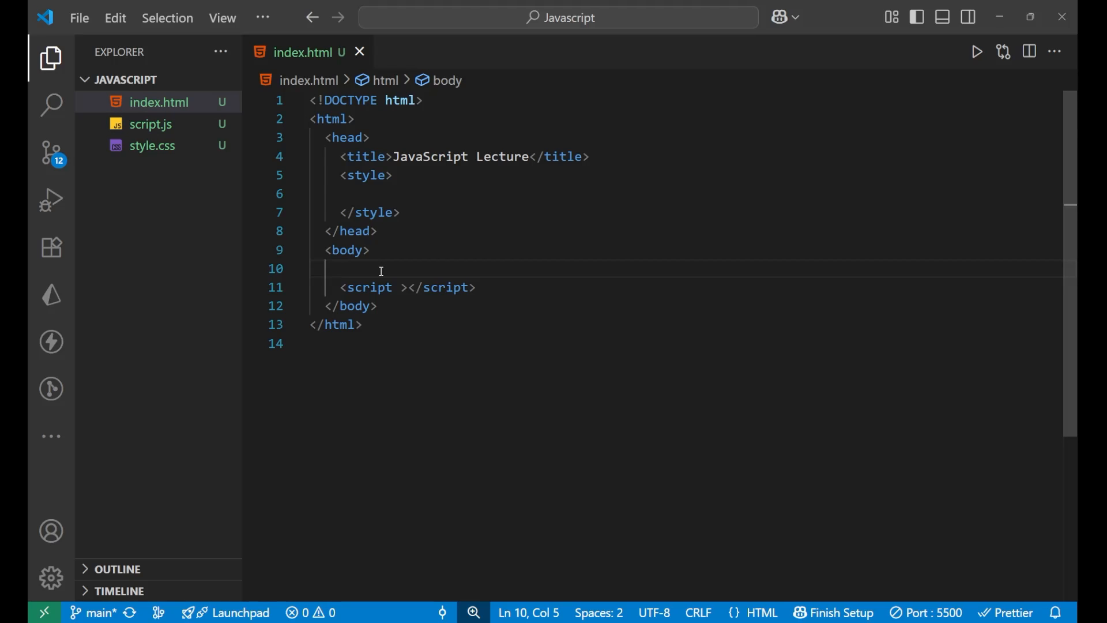
text(<ul)
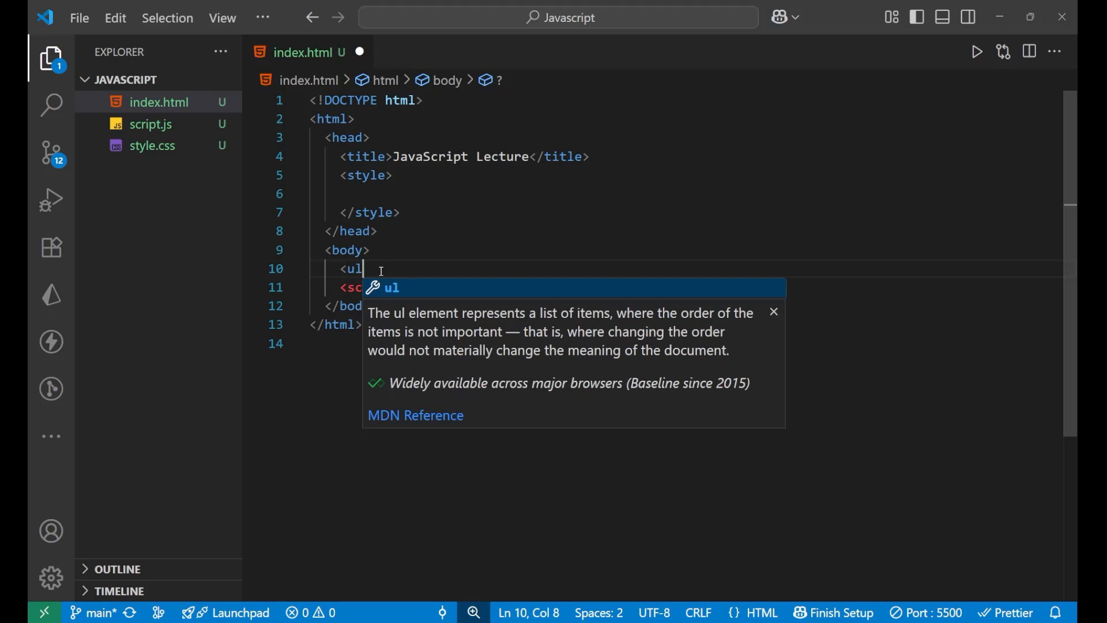
text(></ul>)
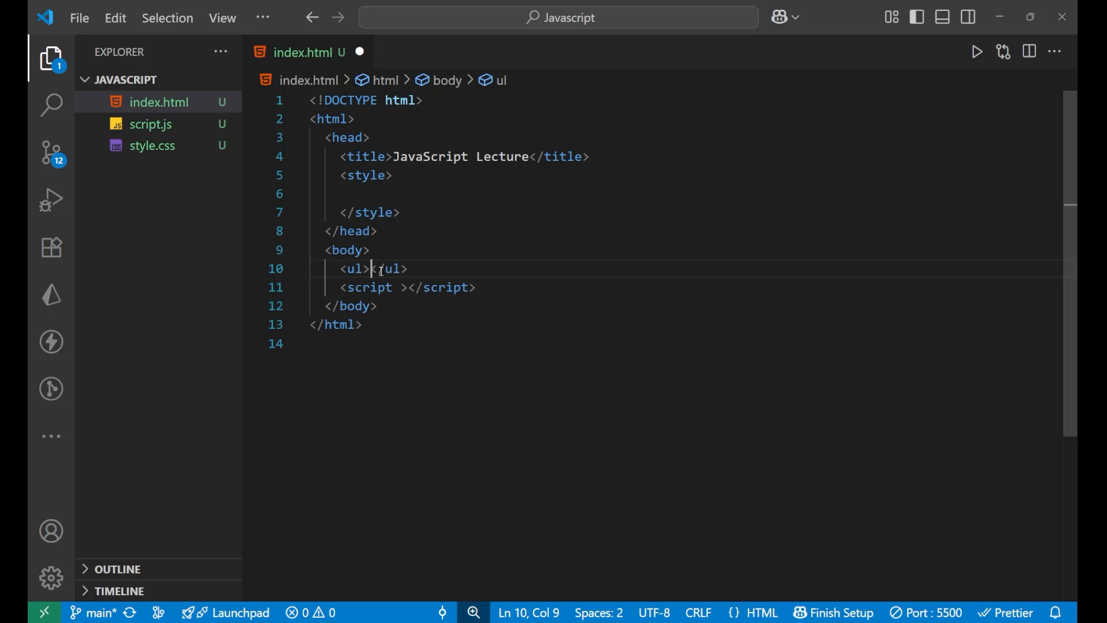
Give the new <ul> on line 10 the attribute id="myList" via autocomplete and point out the line
key(Left)
text(i)
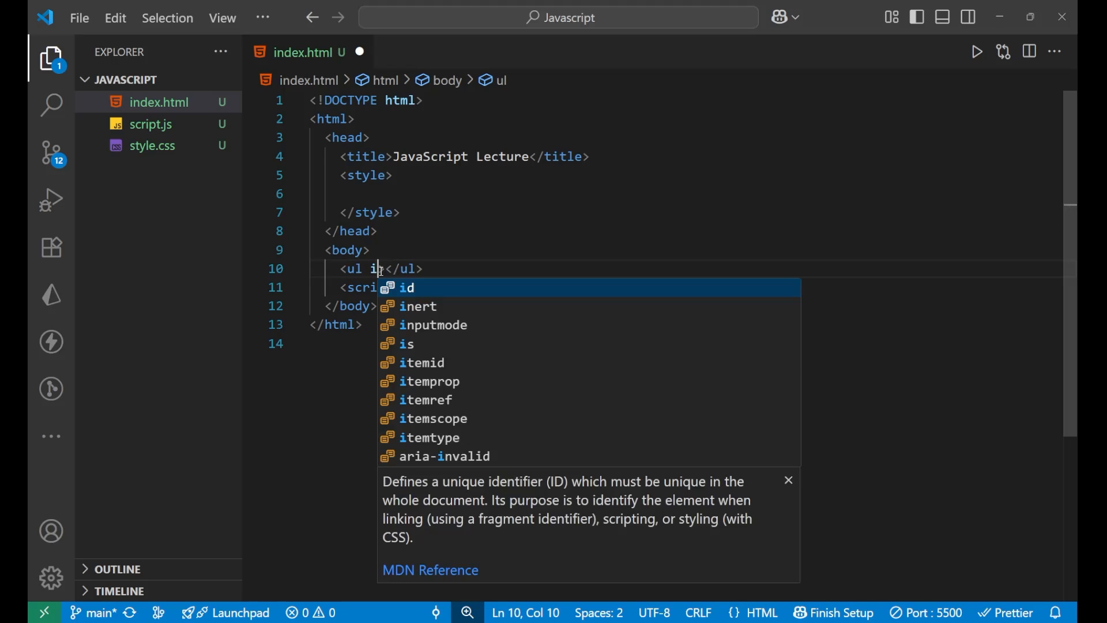
text(d)
key(Escape)
key(BackSpace)
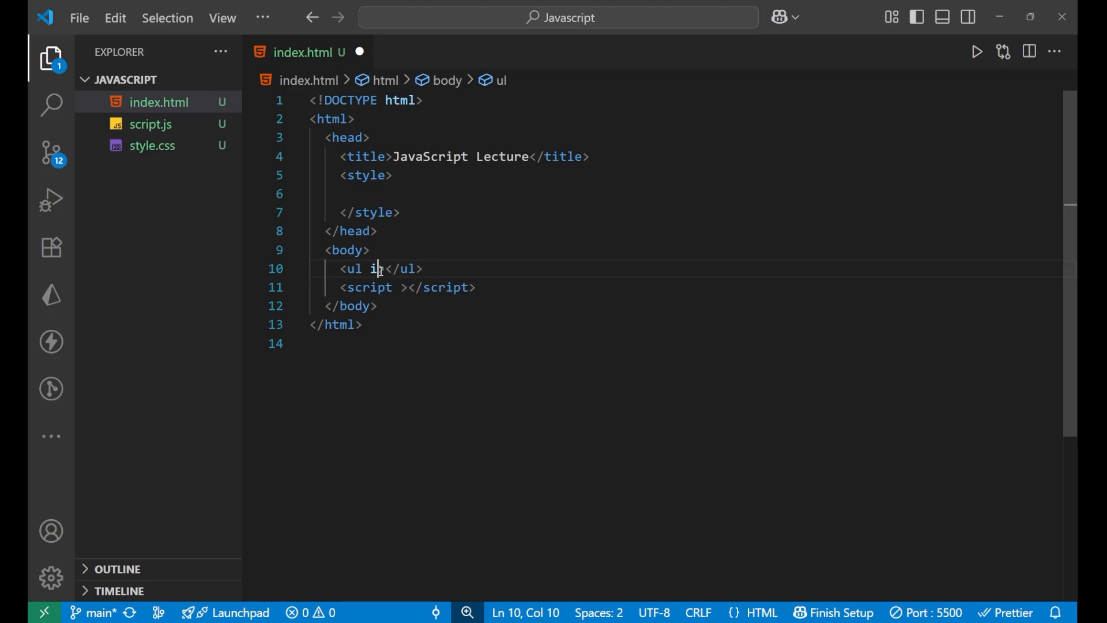
text(d)
key(Return)
text(myL)
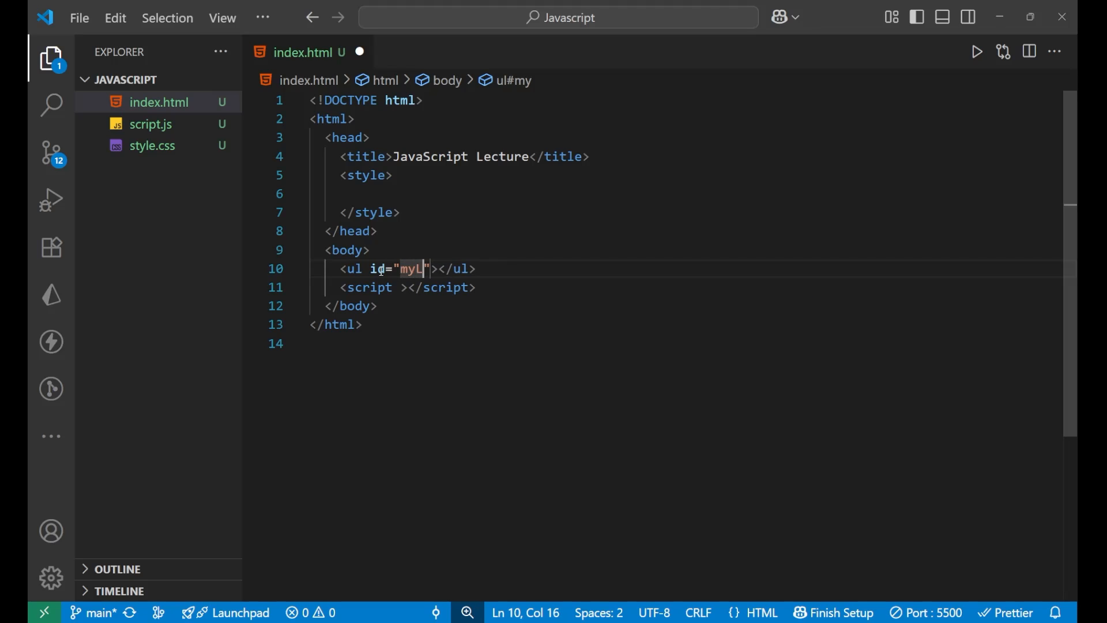
text(ist)
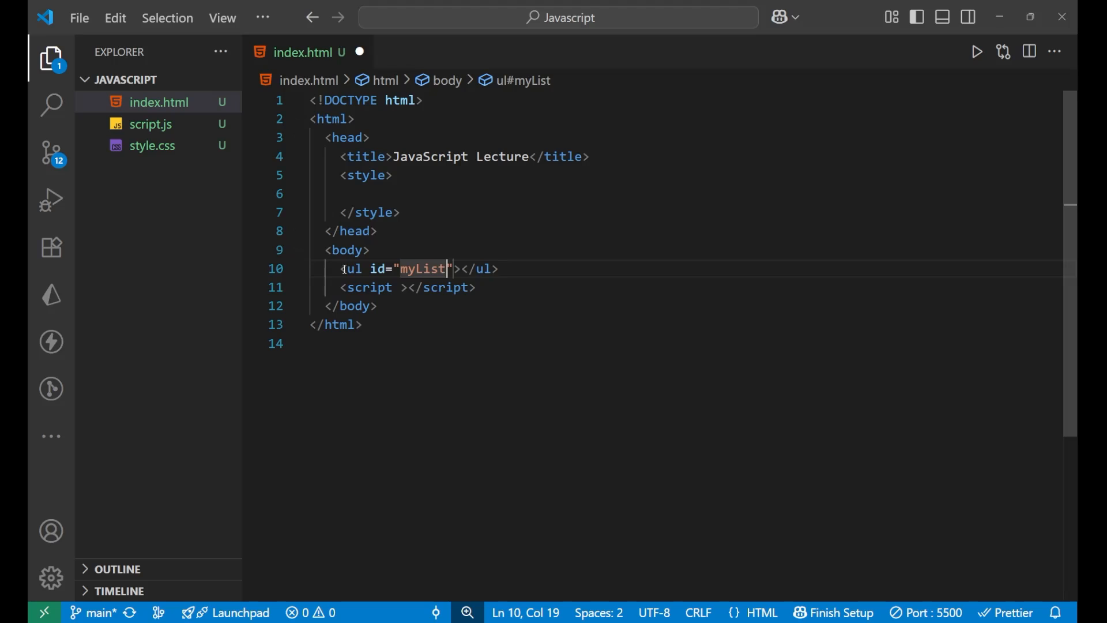
drag(341, 268, 510, 270)
click(510, 269)
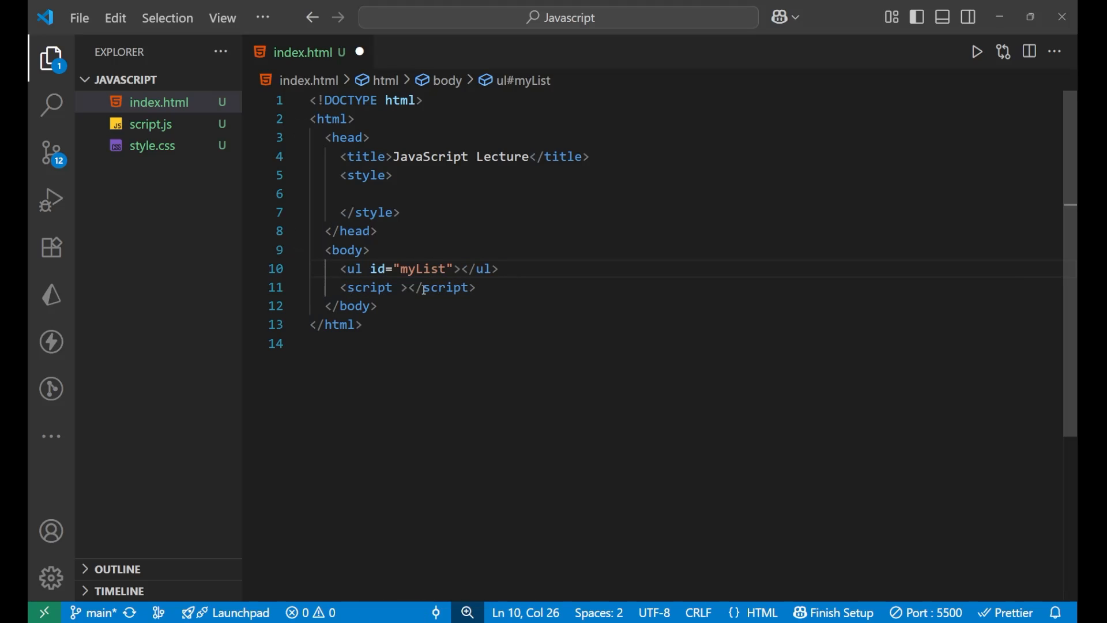
Split the <script> tags onto separate lines with a blank line after the ul
click(407, 288)
key(Return)
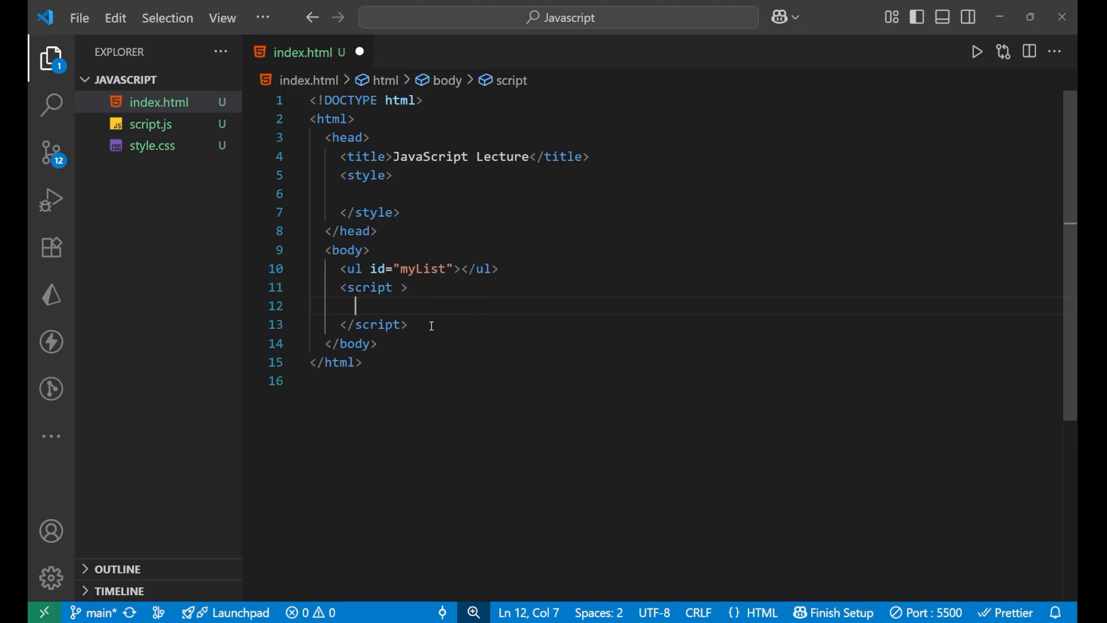
click(513, 268)
key(Return)
Write const items = ['Apple', "Banana","Grapes", "Mango"]; inside the script block, fixing typos along the way
click(404, 325)
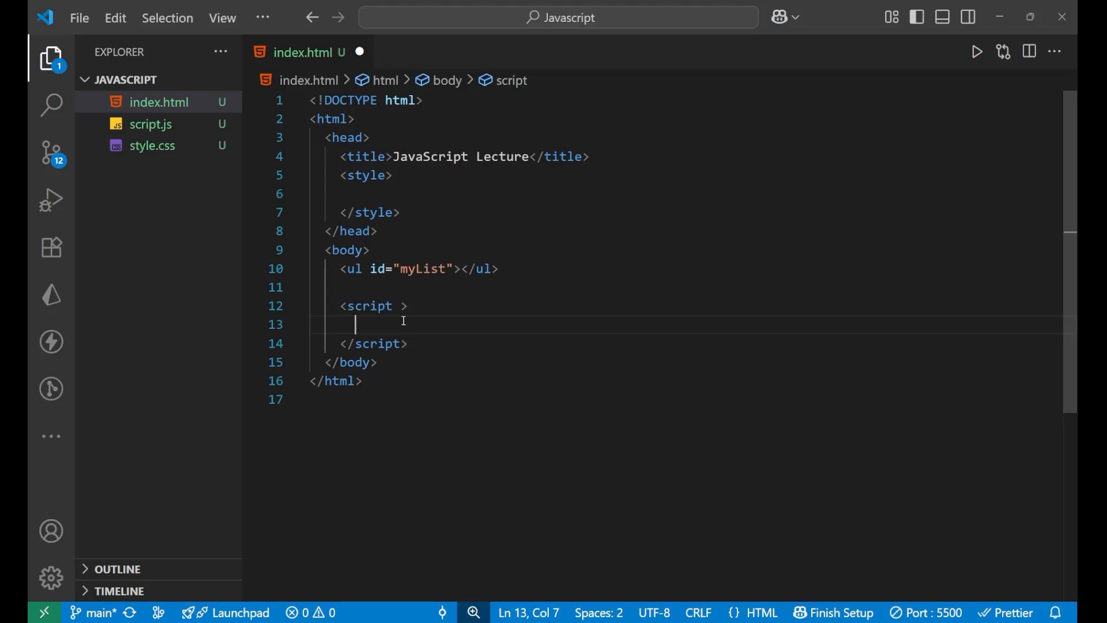
text(con)
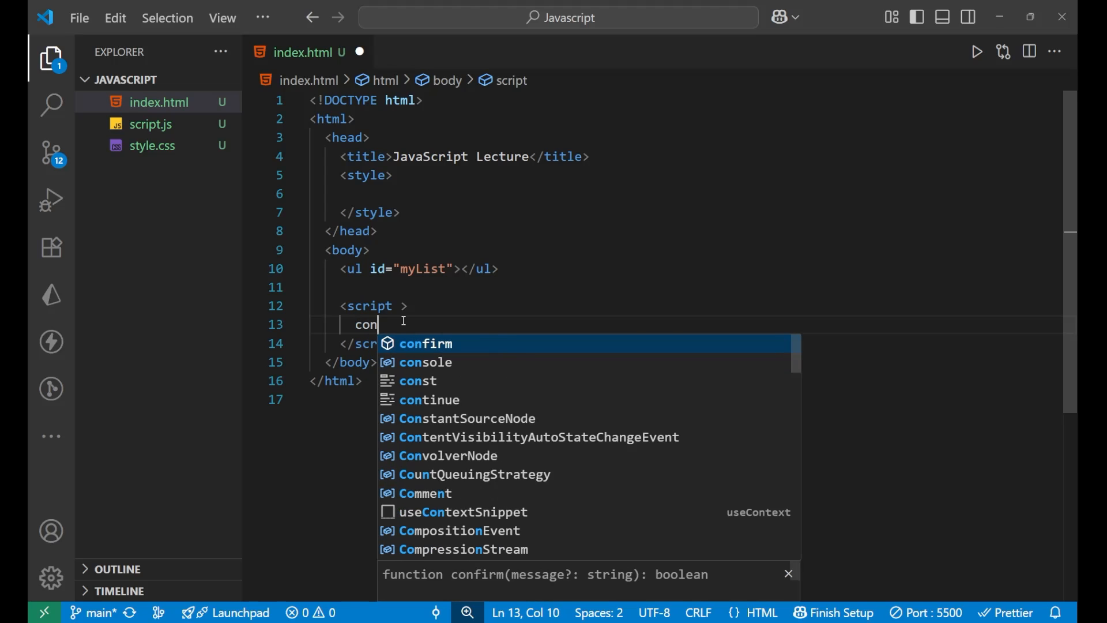
text(st items )
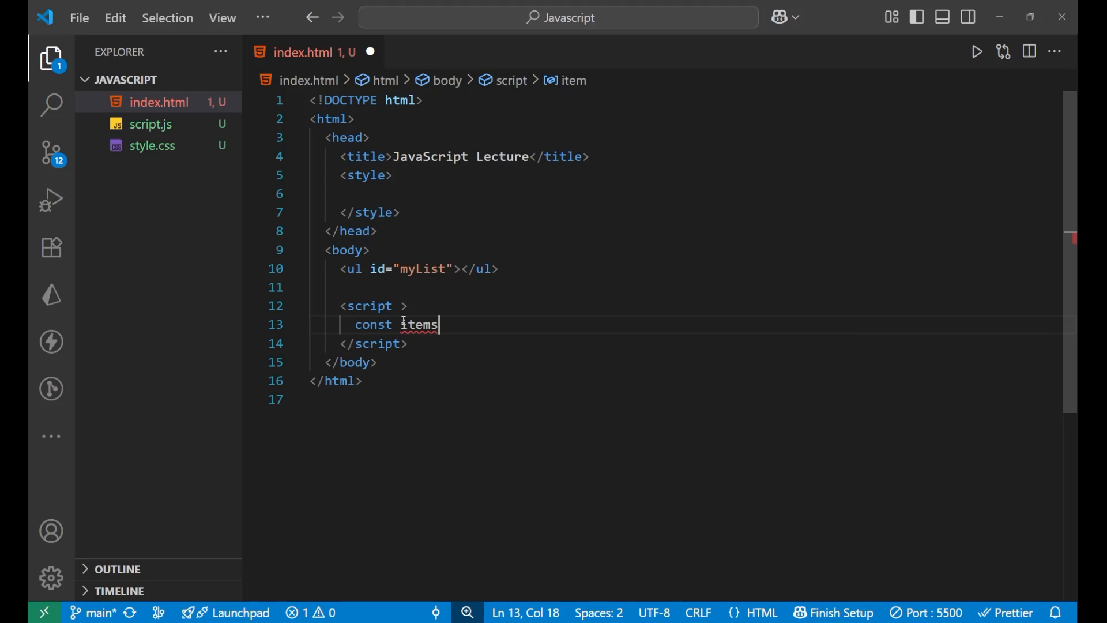
text(= [)
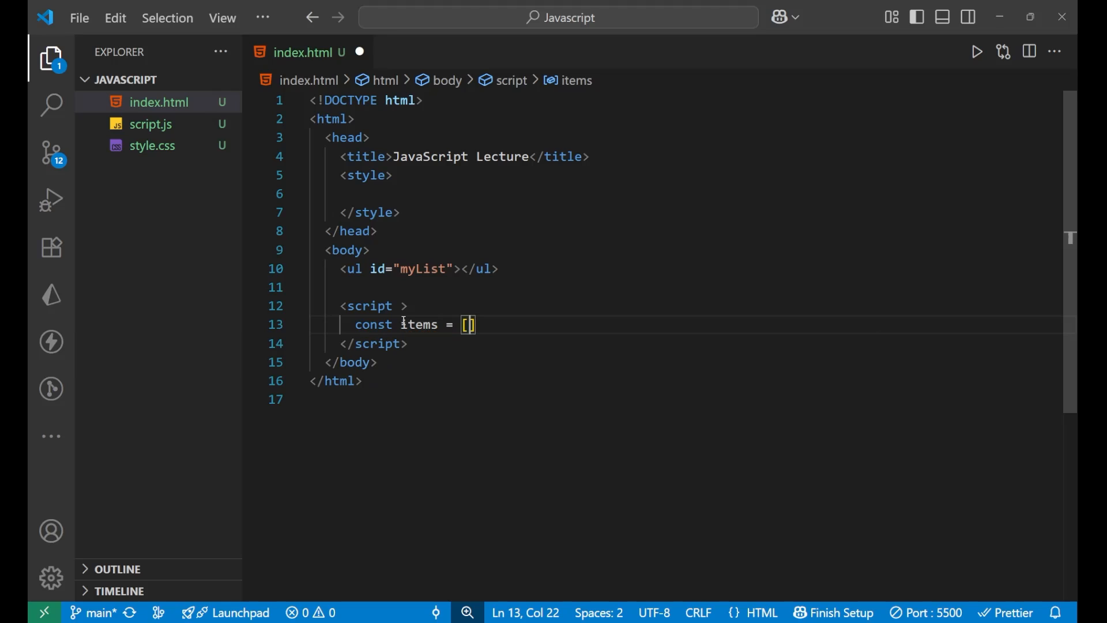
text(')
text(AP)
key(BackSpace)
text(pp)
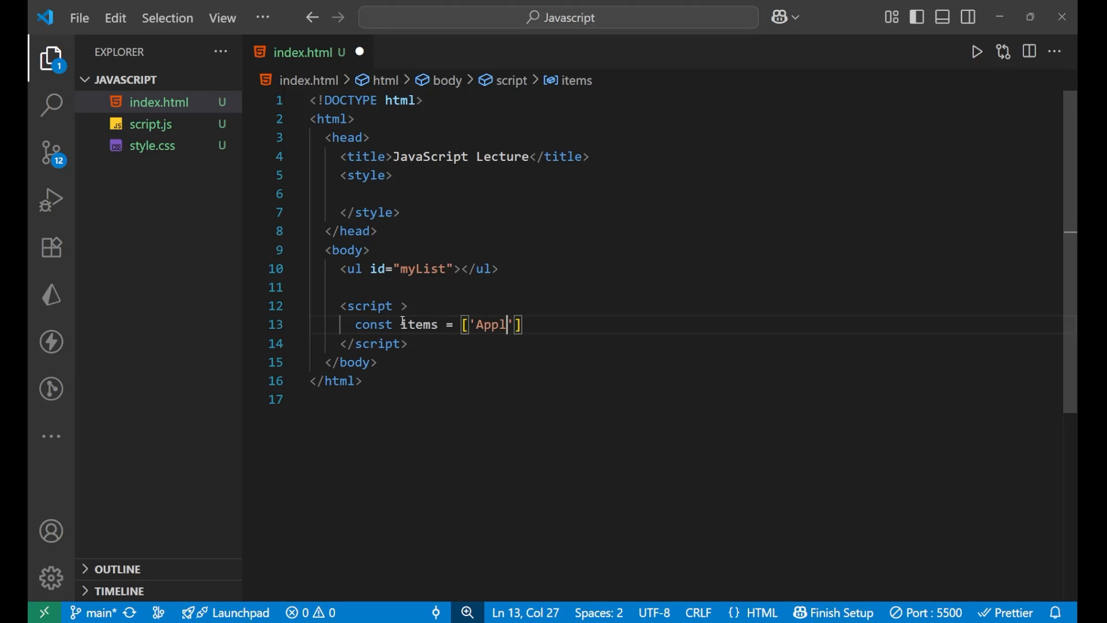
text(le,)
key(BackSpace)
text(', "Ban)
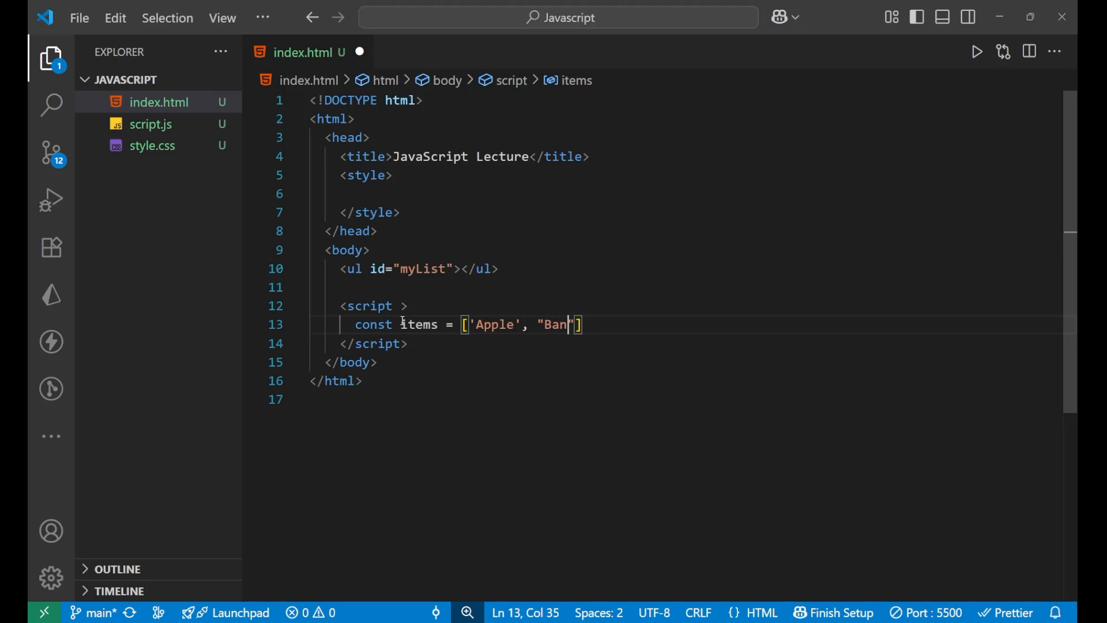
text(ana",)
text("Grape)
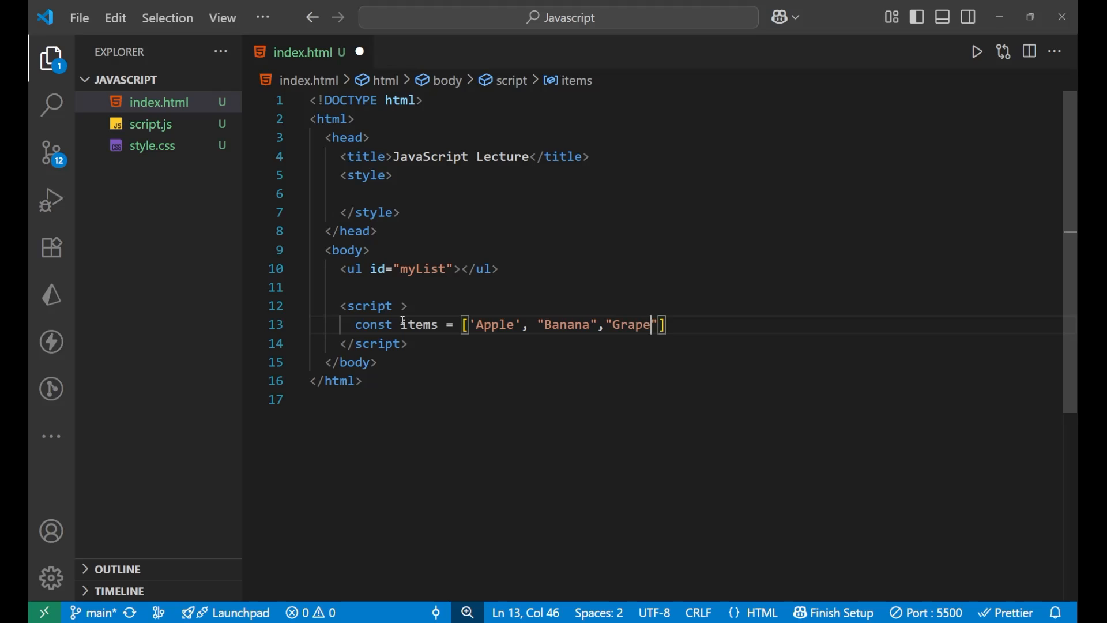
text(s", )
text(")
text(man)
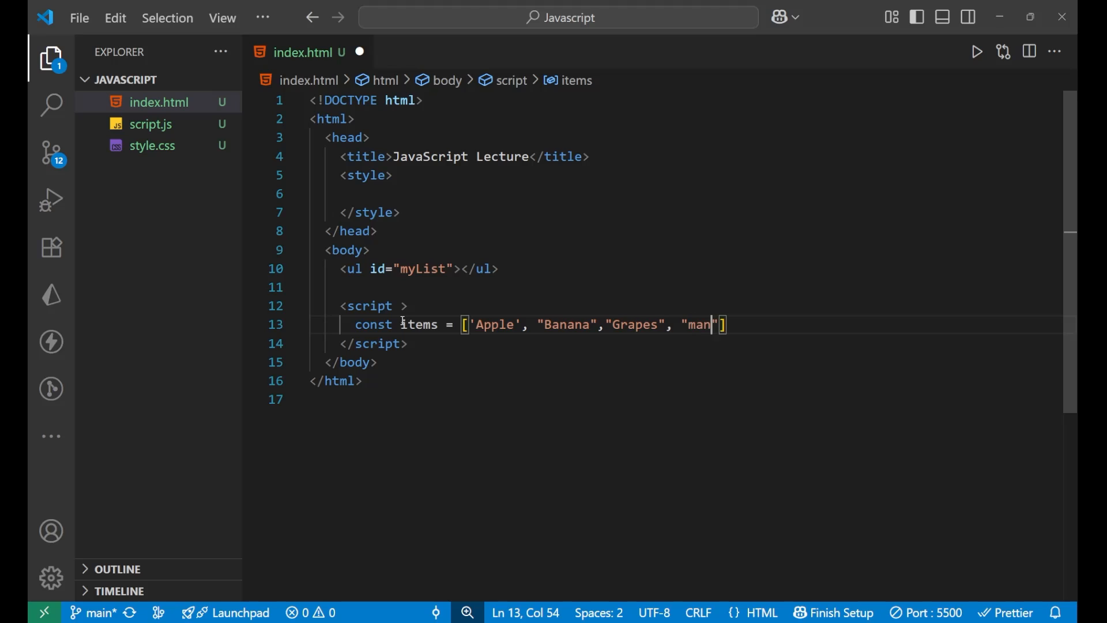
key(BackSpace)
key(BackSpace)
key(BackSpace)
text(Mangi)
key(BackSpace)
text(o)
key(Right)
key(Right)
text(;)
key(Return)
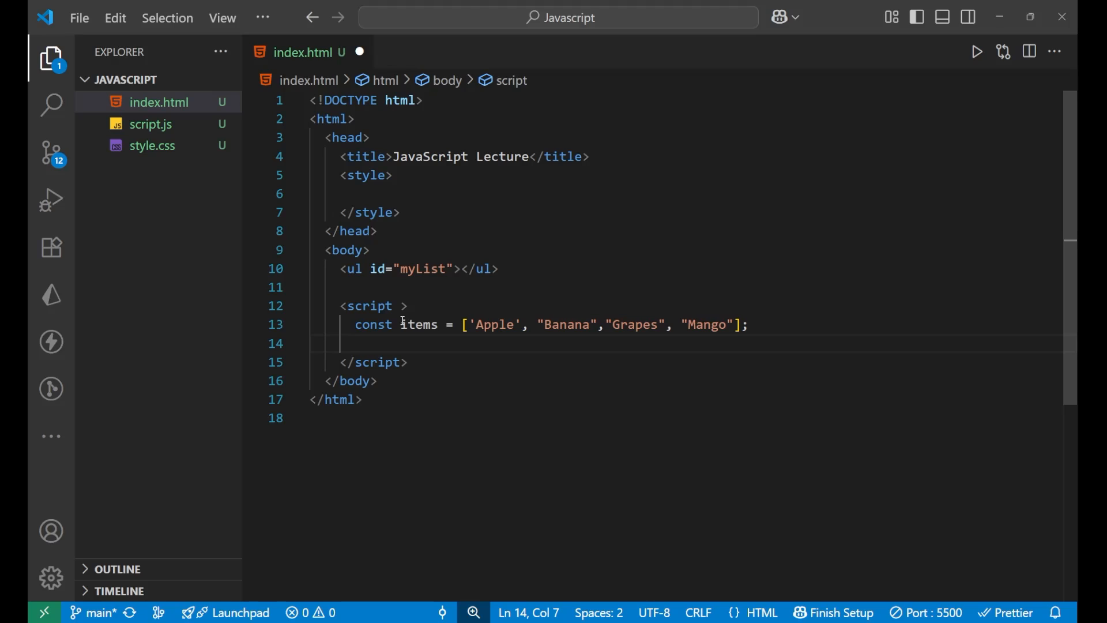
Write list = document.getElementById("myList"); with IntelliSense and open blank lines below it
double_click(409, 269)
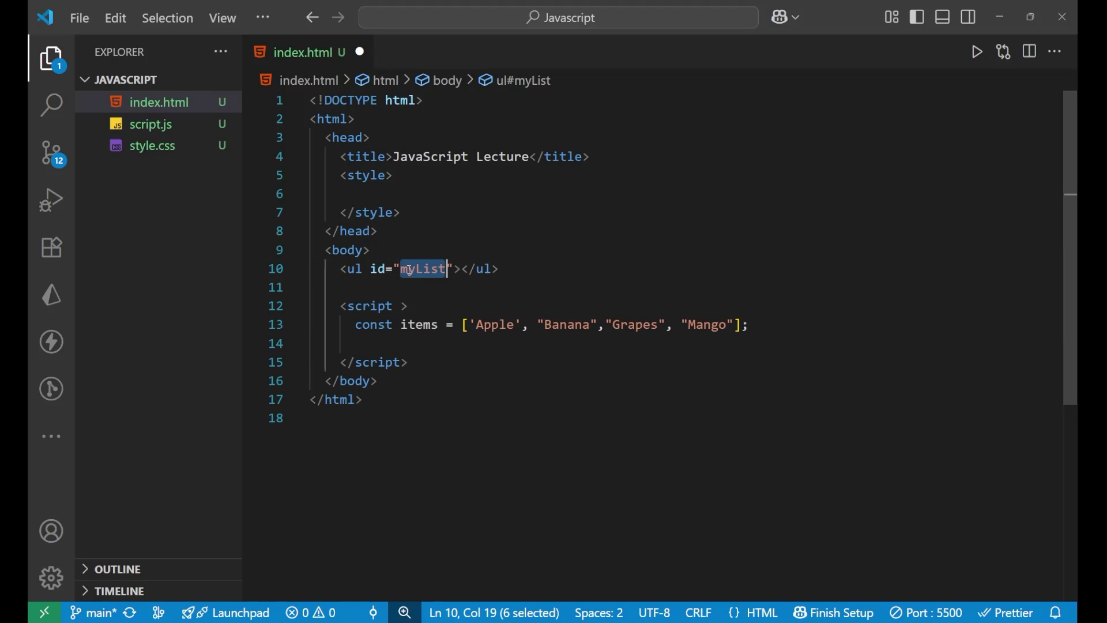
click(418, 339)
text(const l)
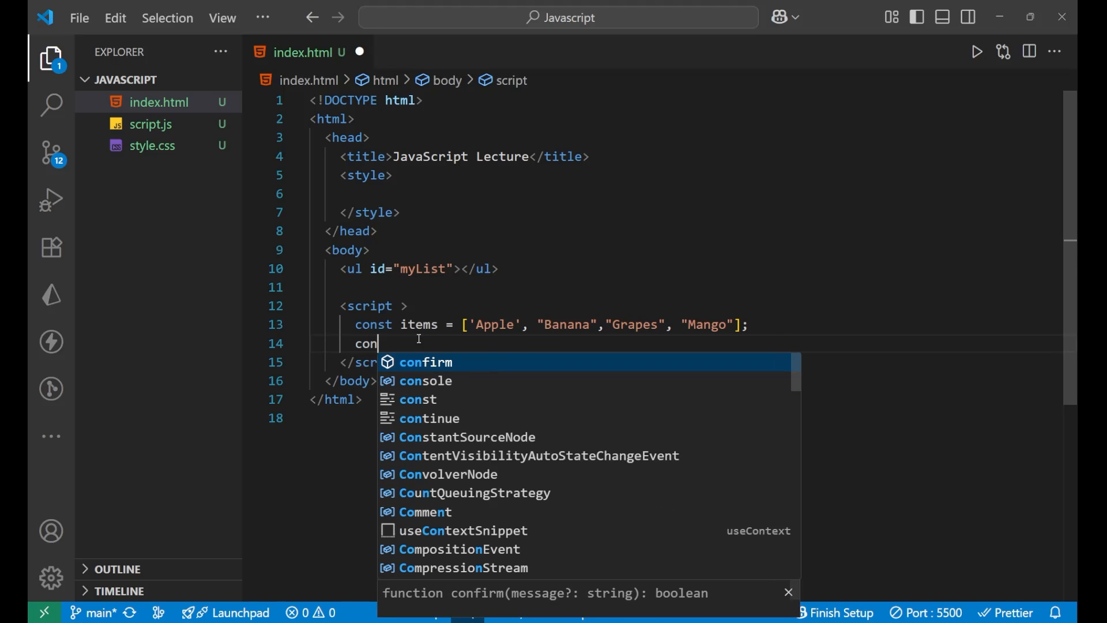
text(is)
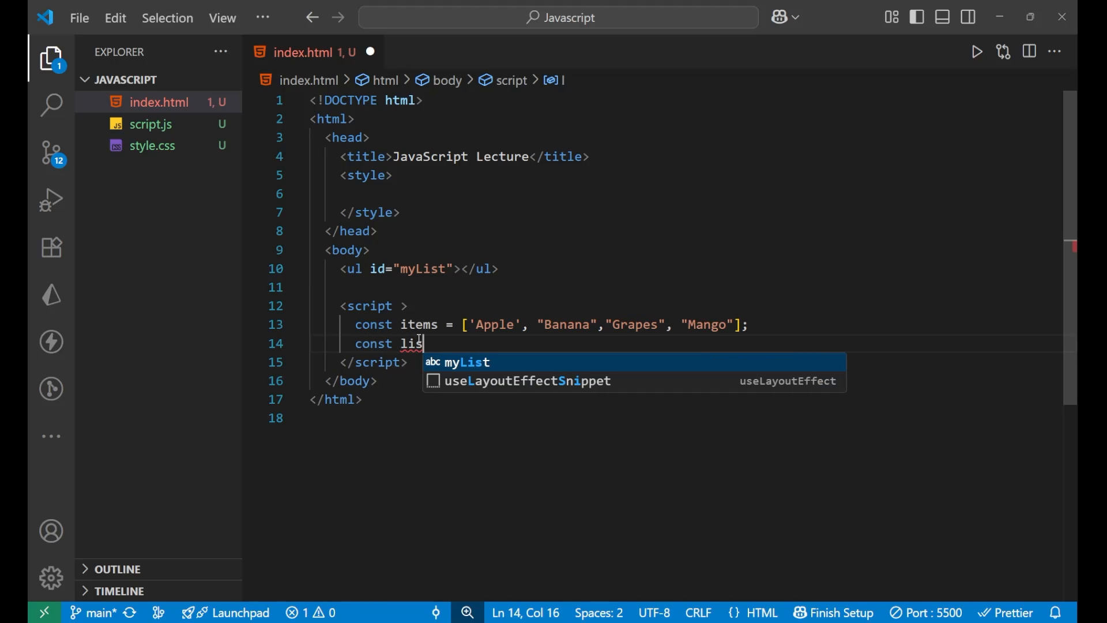
text(t = d)
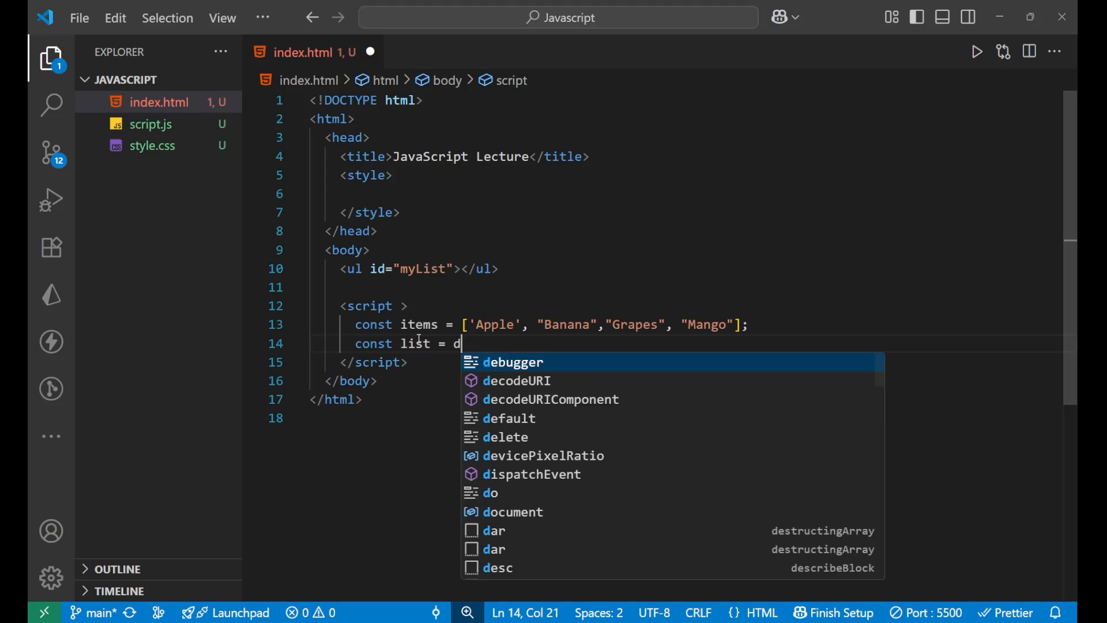
text(oc)
key(Tab)
text(.)
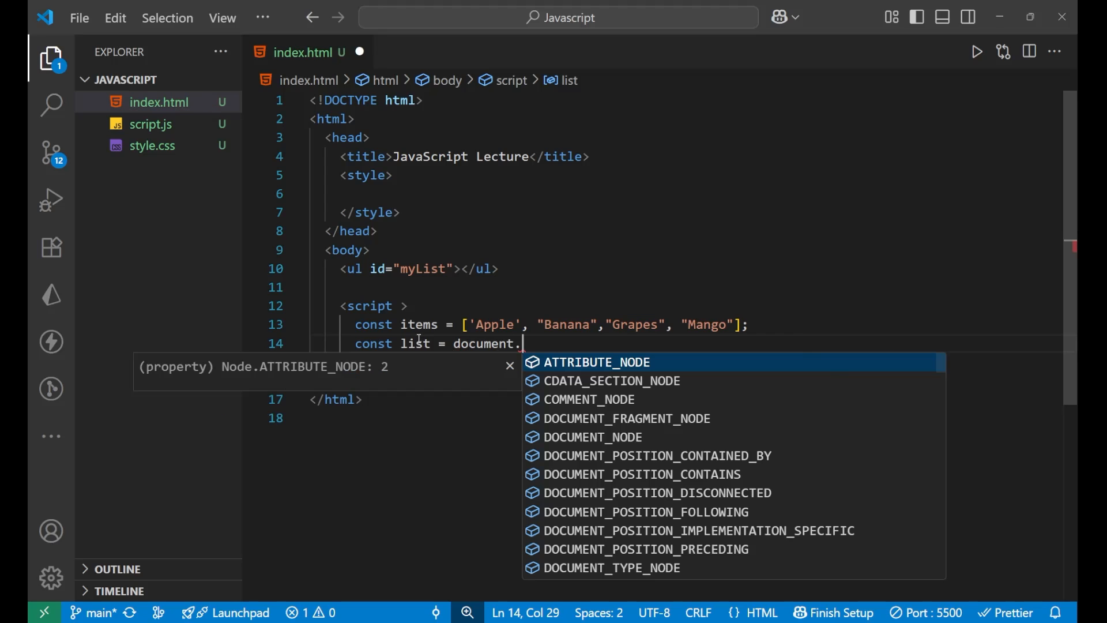
text(getel)
key(Tab)
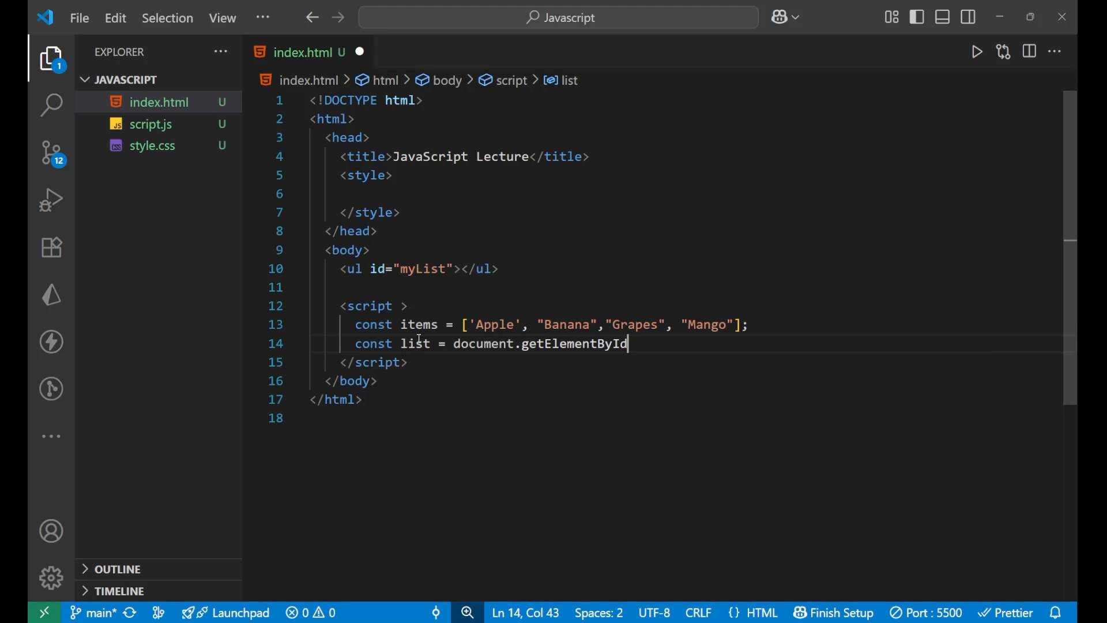
text(()
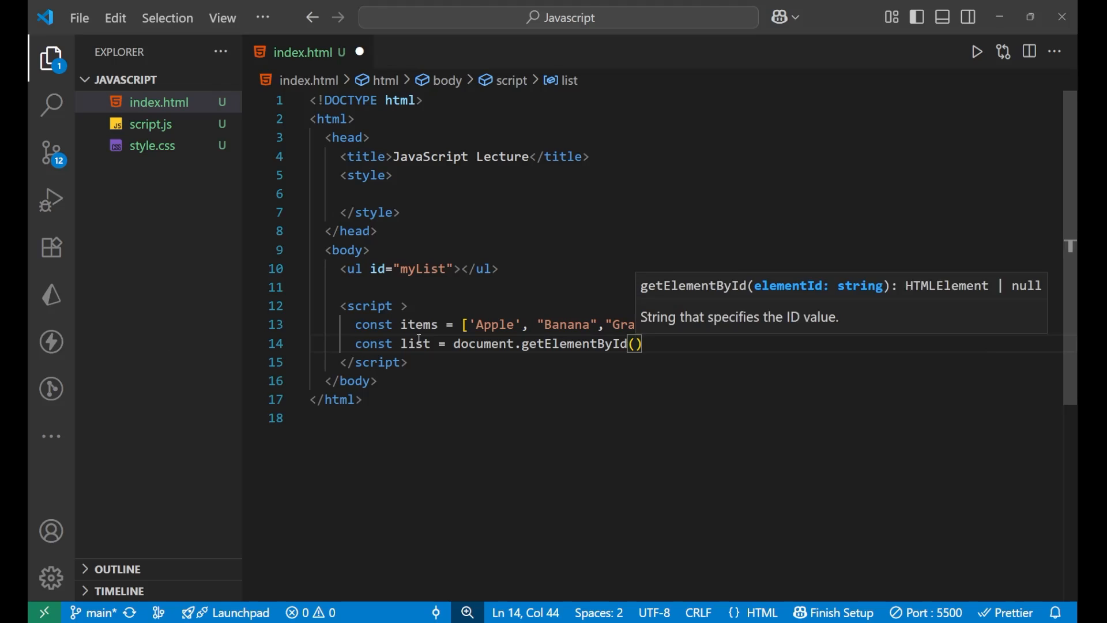
text("my)
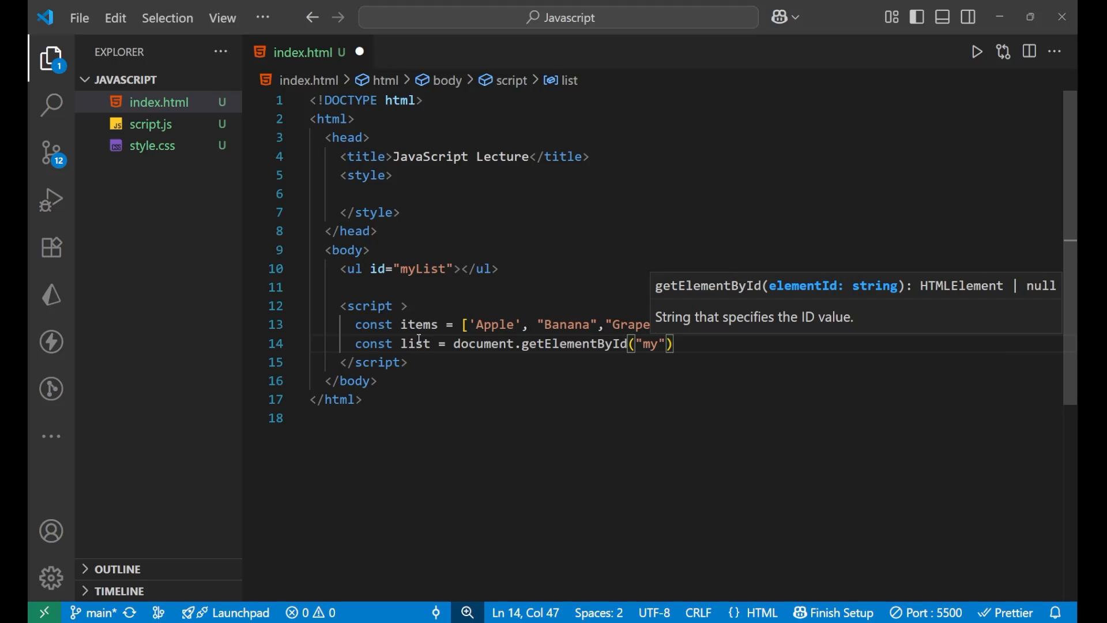
text(List)
key(End)
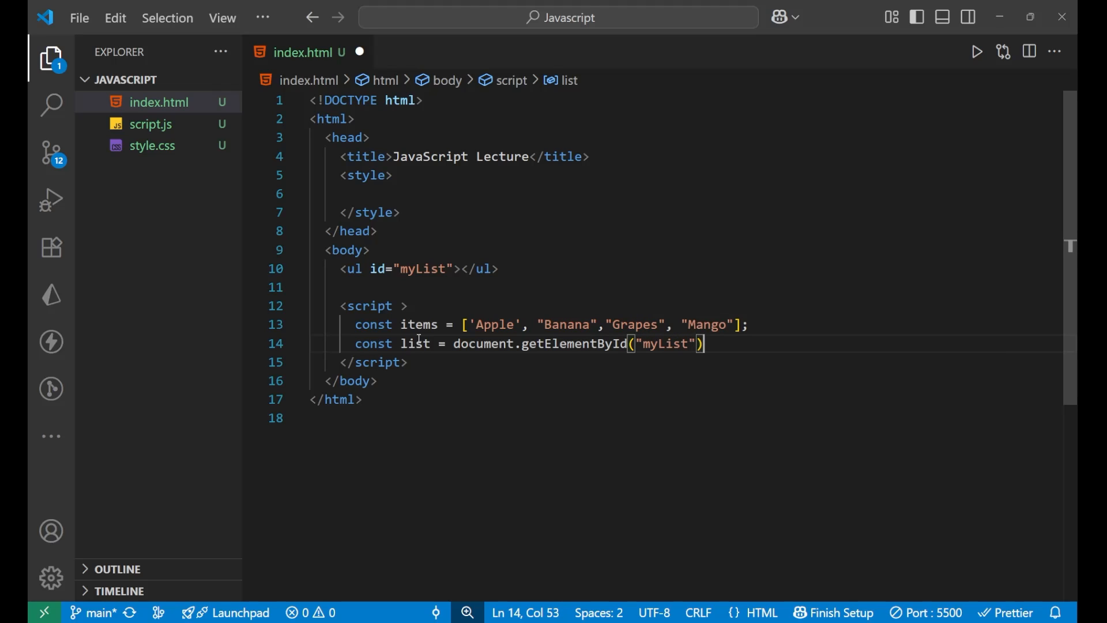
text(;)
key(Return)
key(Return)
key(Return)
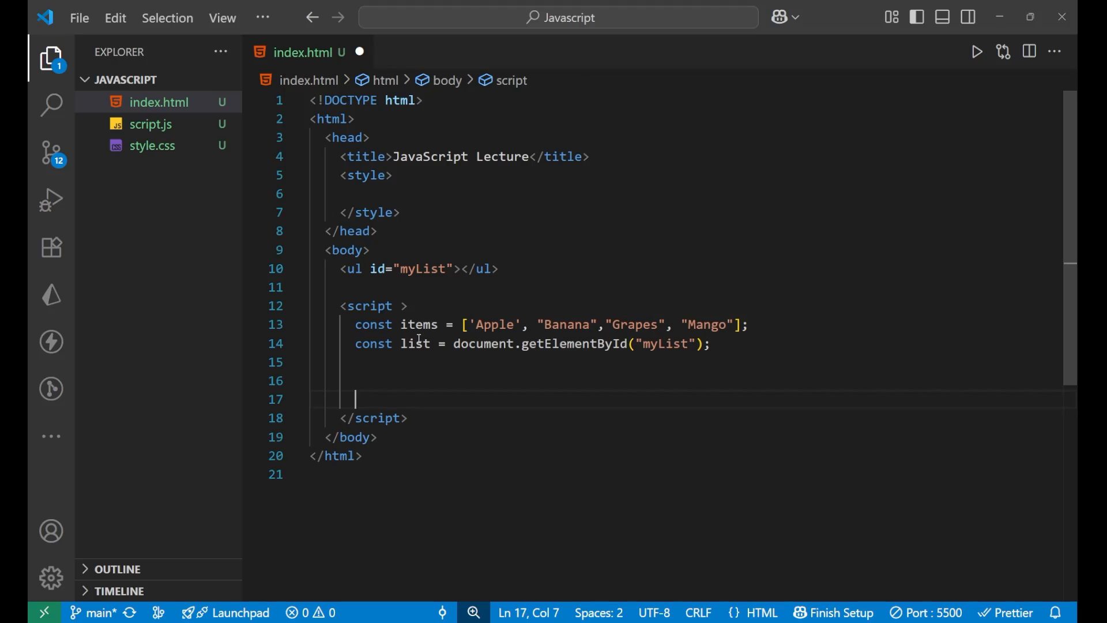
key(Up)
key(Up)
Write items.forEach(item=>{ on line 16 and open the loop body on its own line
key(Tab)
key(Tab)
key(Tab)
key(Return)
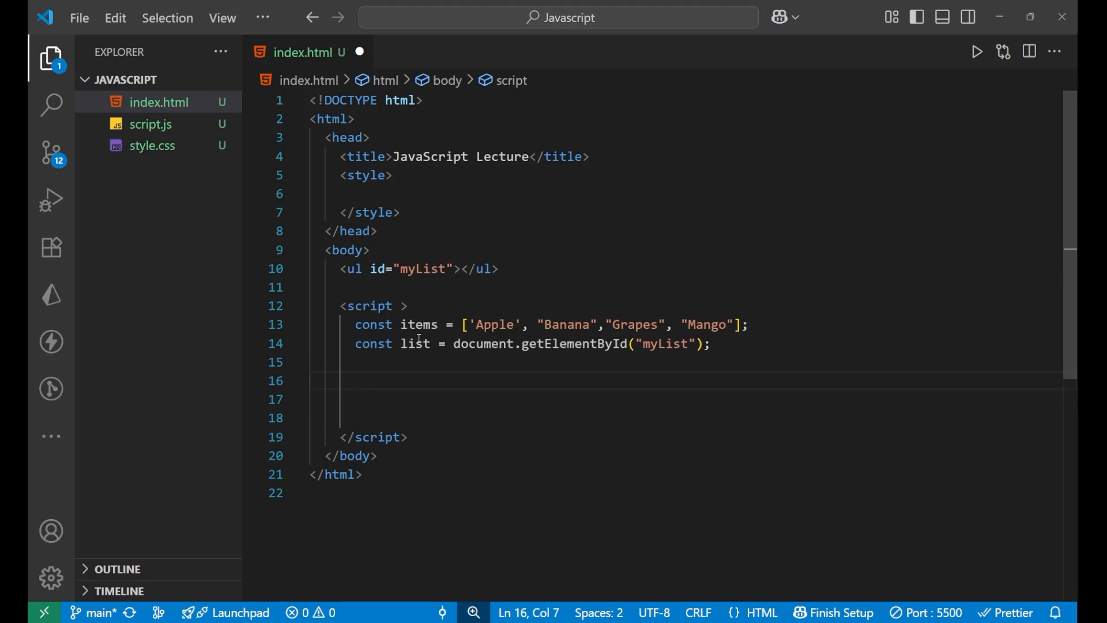
text(i)
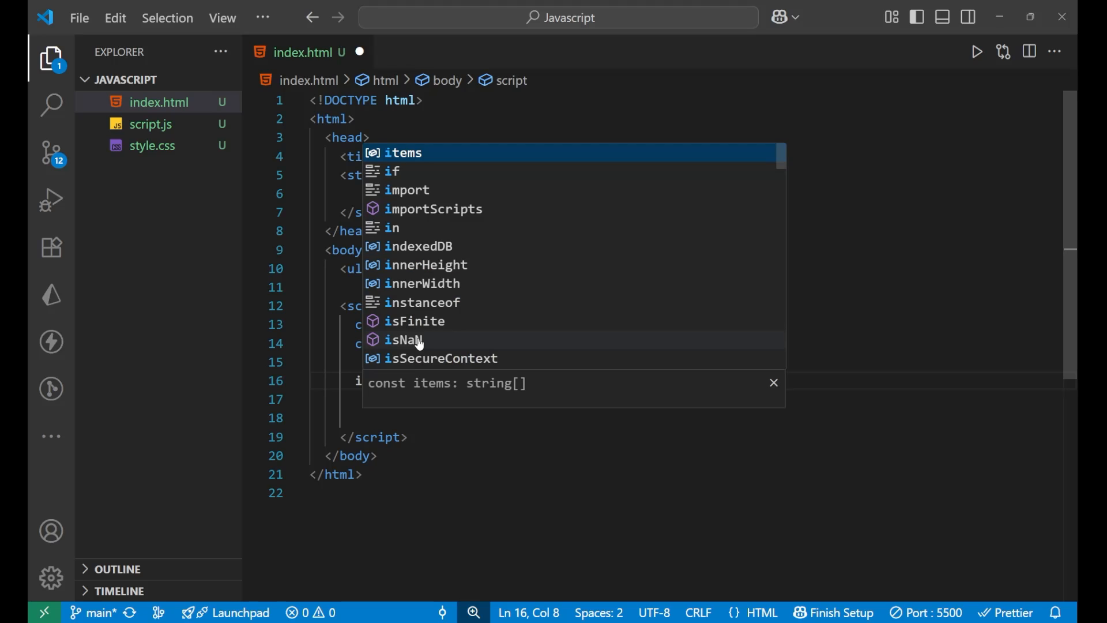
click(596, 518)
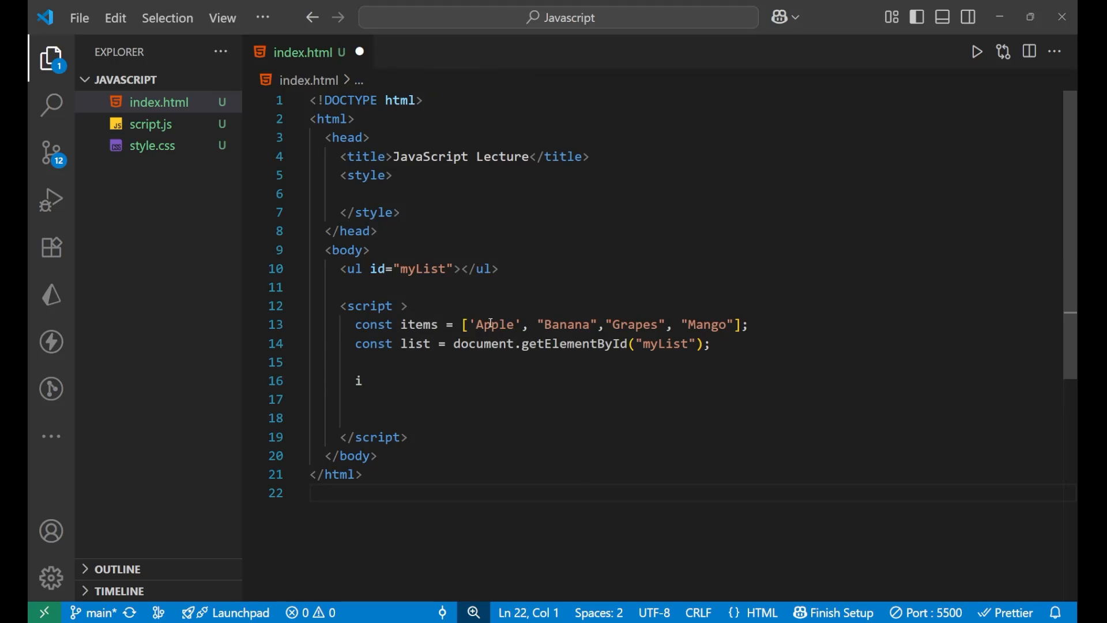
double_click(414, 327)
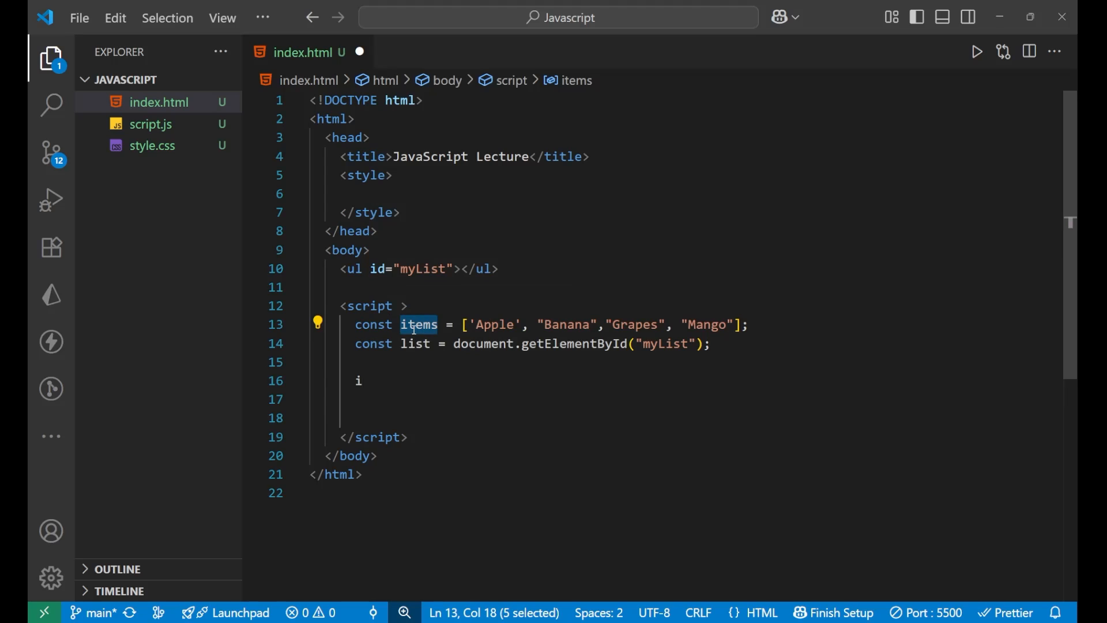
click(375, 379)
text(t)
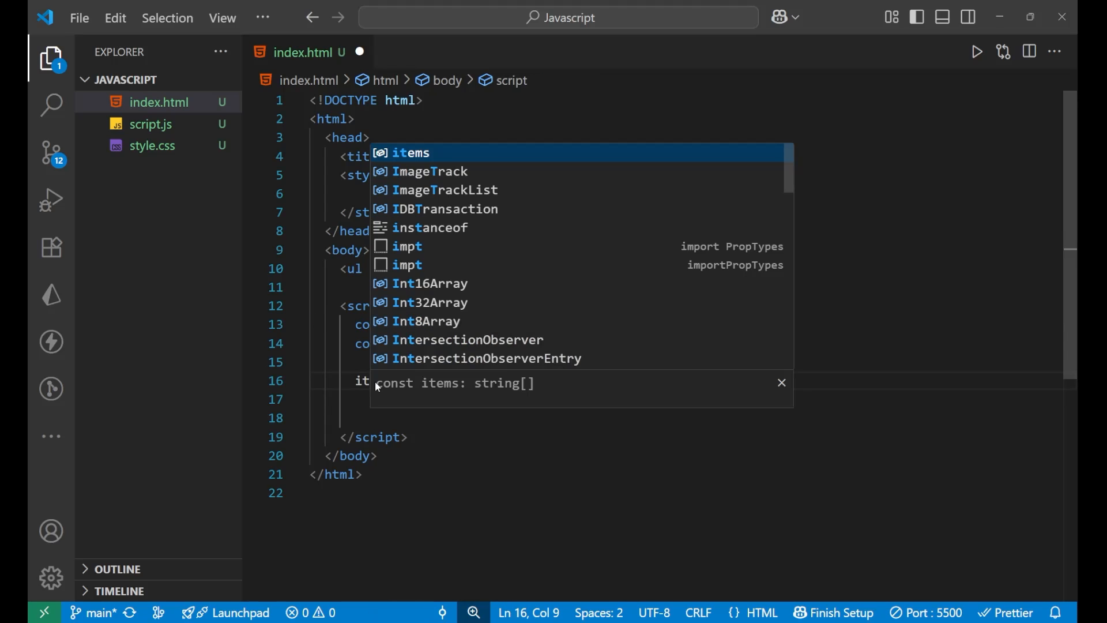
text(em)
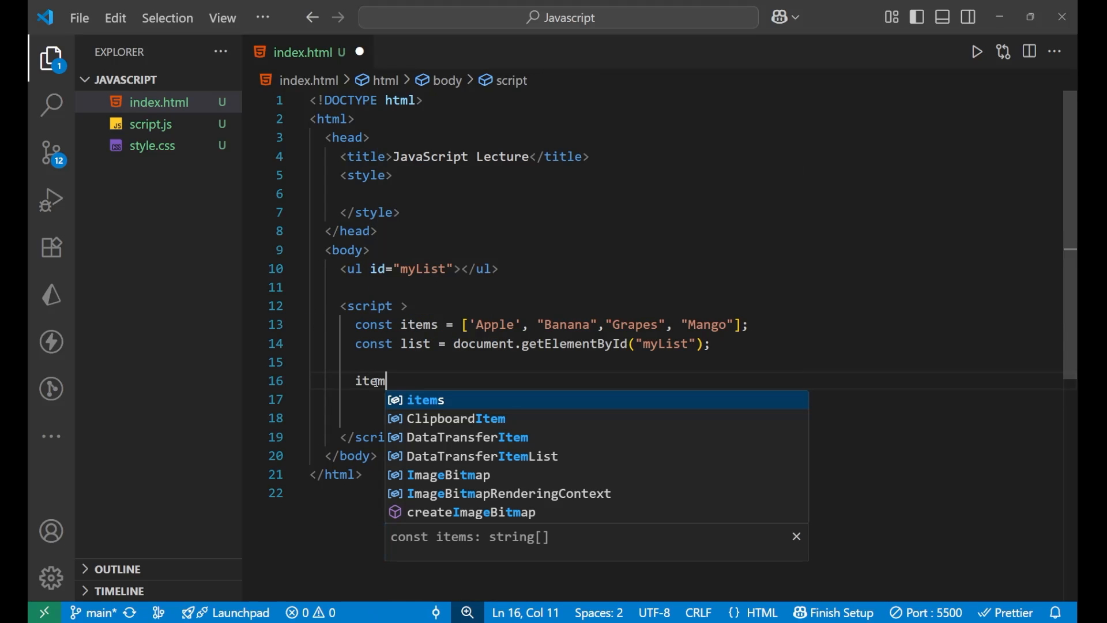
text(s.forEach)
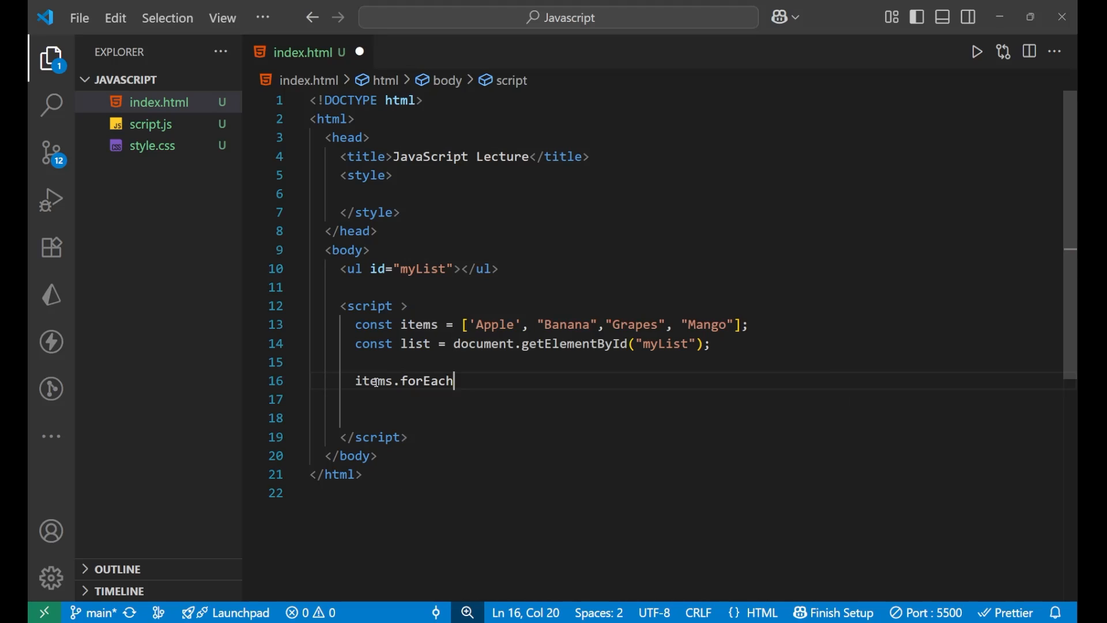
text(()
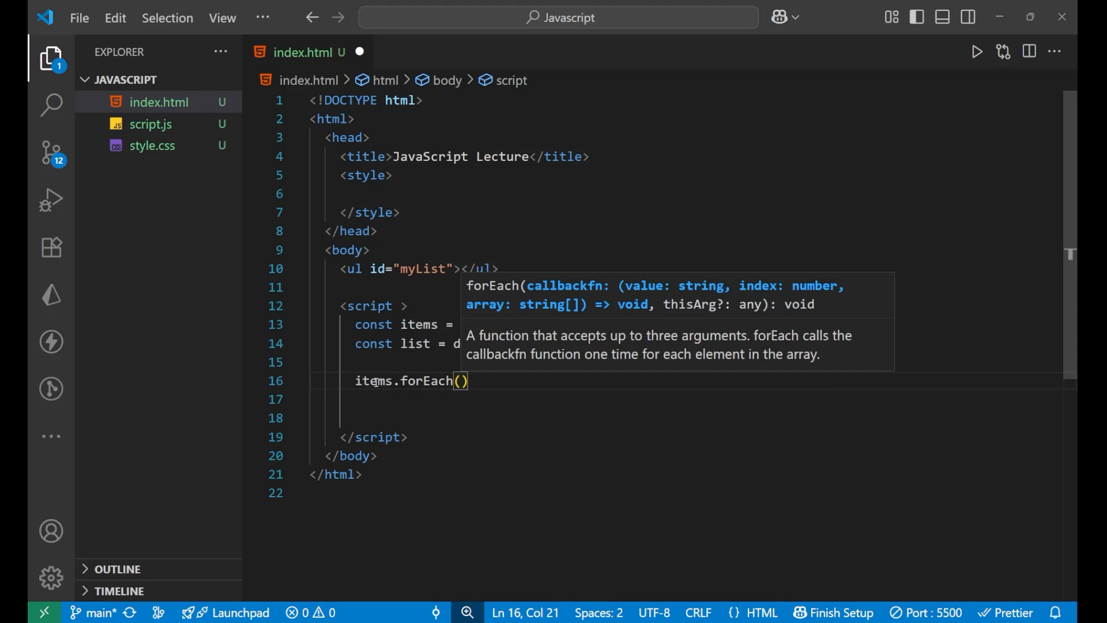
text(item)
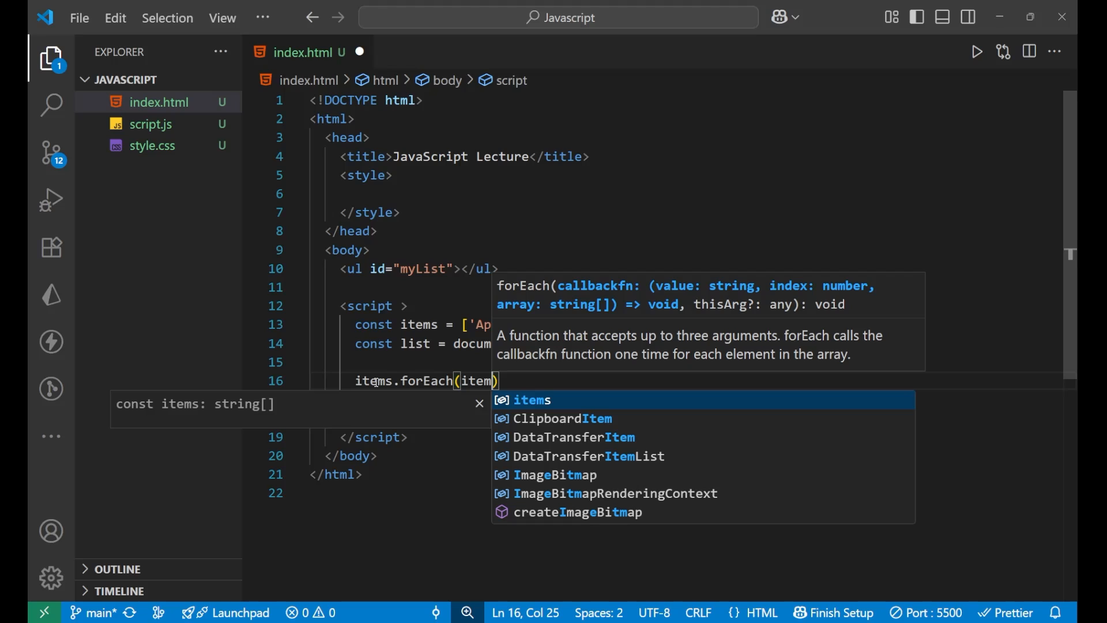
text(=>)
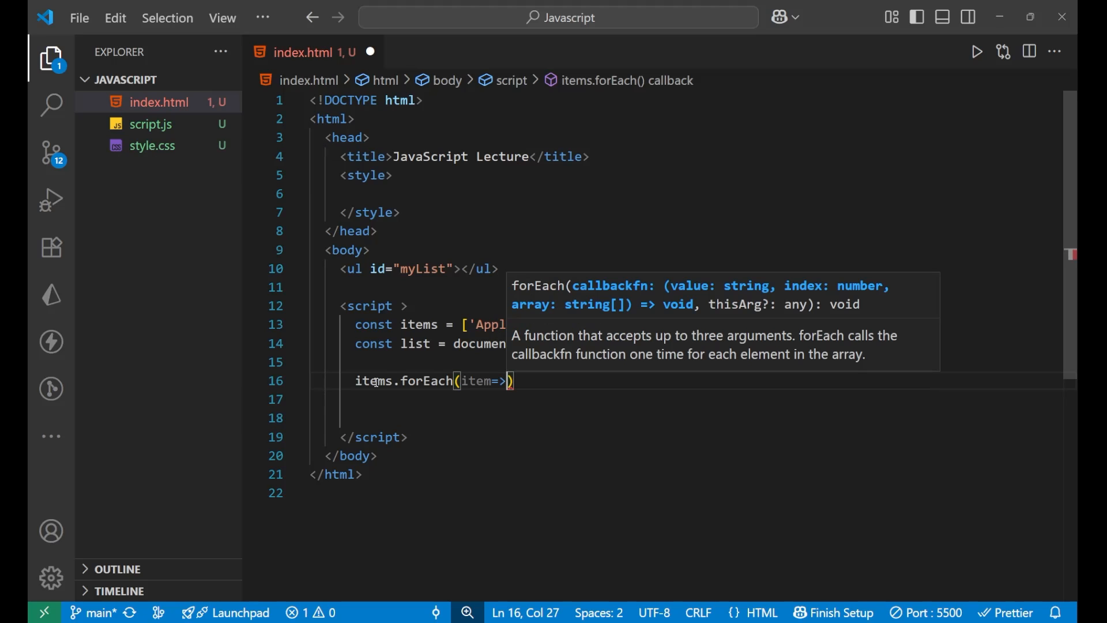
text({)
key(Return)
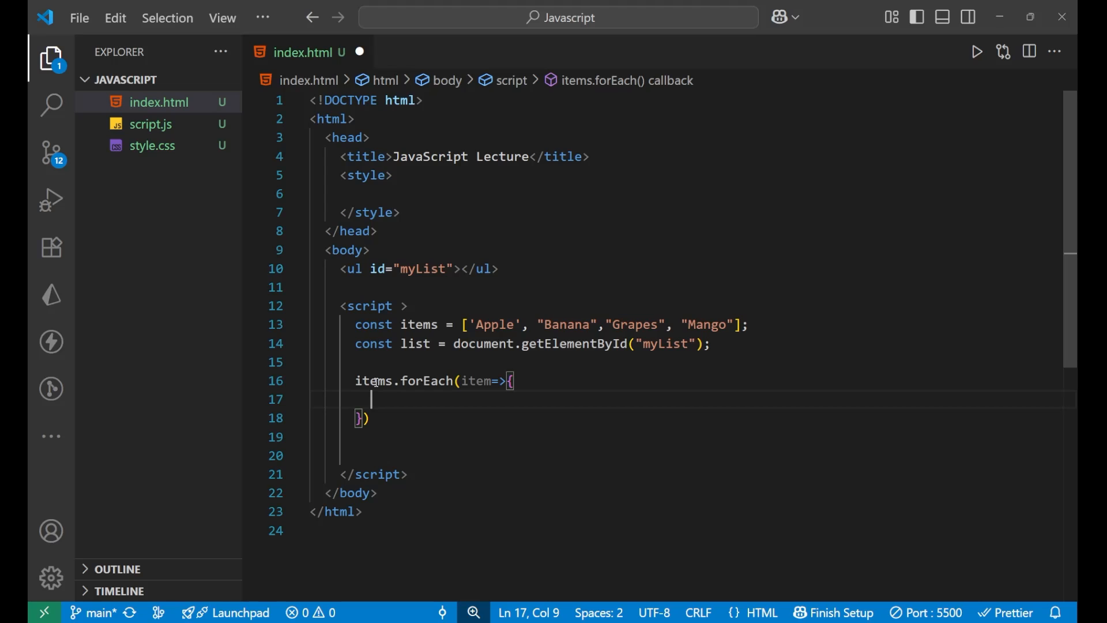
text(const )
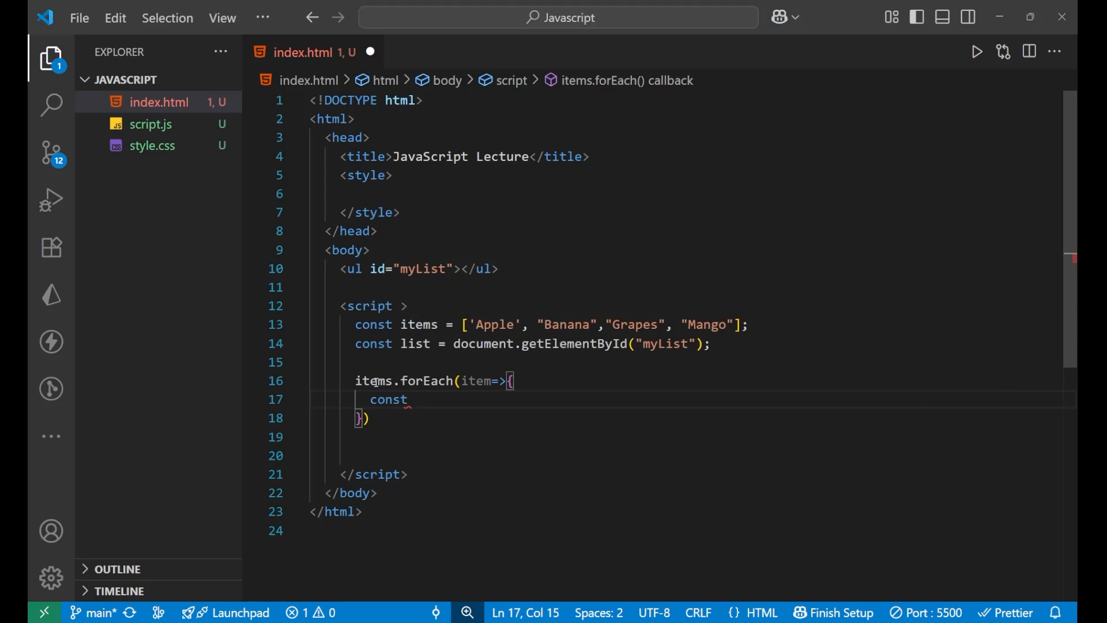
text(lu)
Inside the loop write const li = document.createElement("li"); with autocomplete
key(BackSpace)
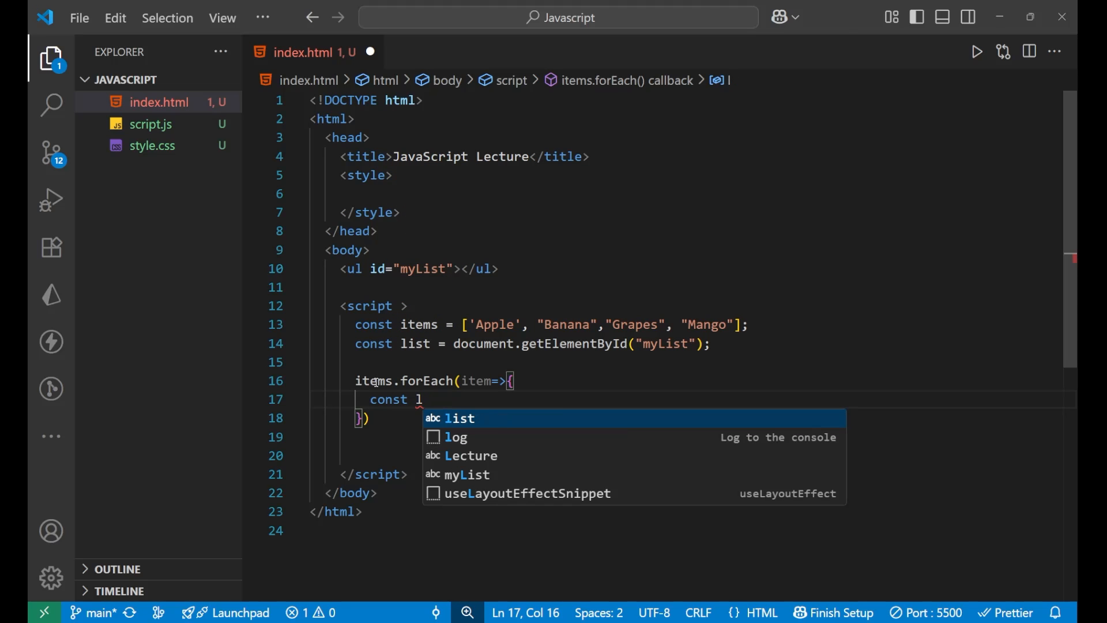
text(i = )
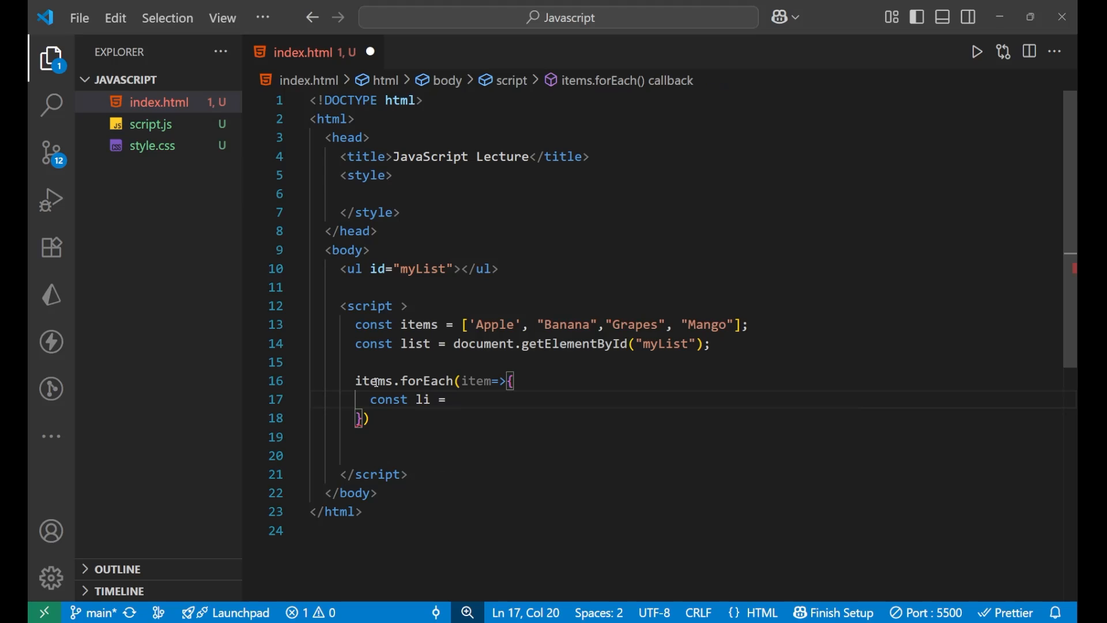
text(doc)
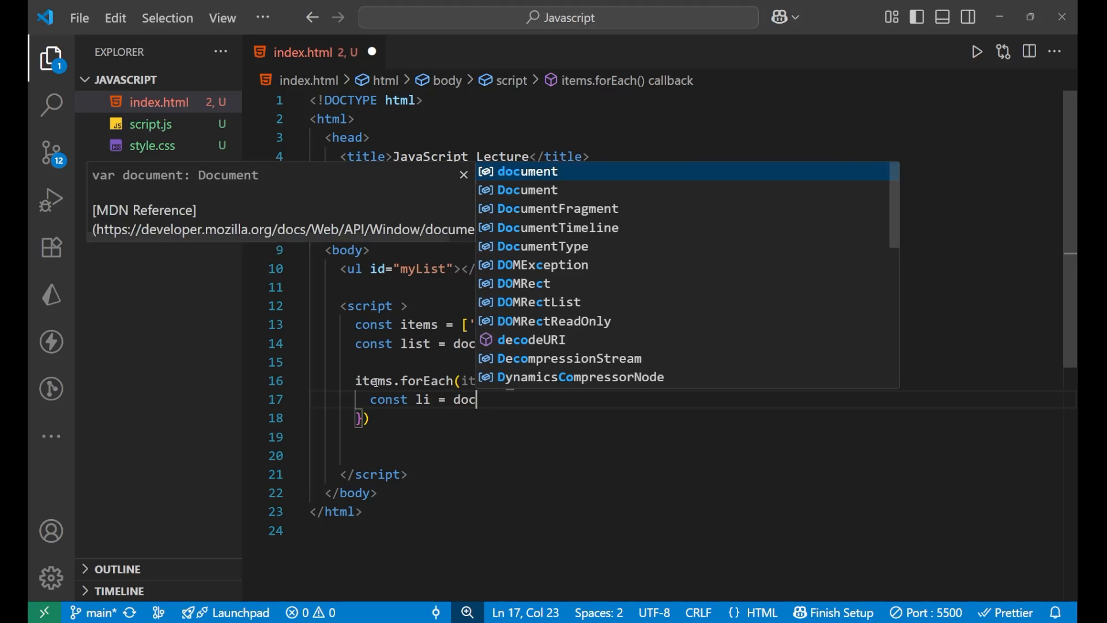
text(ument.cre)
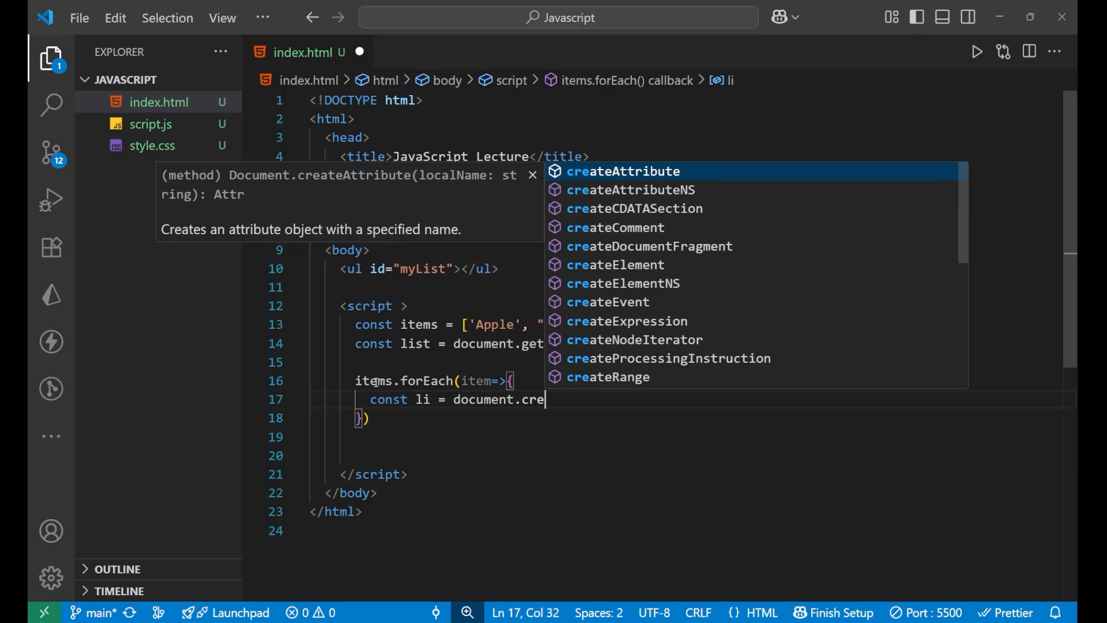
text(atee)
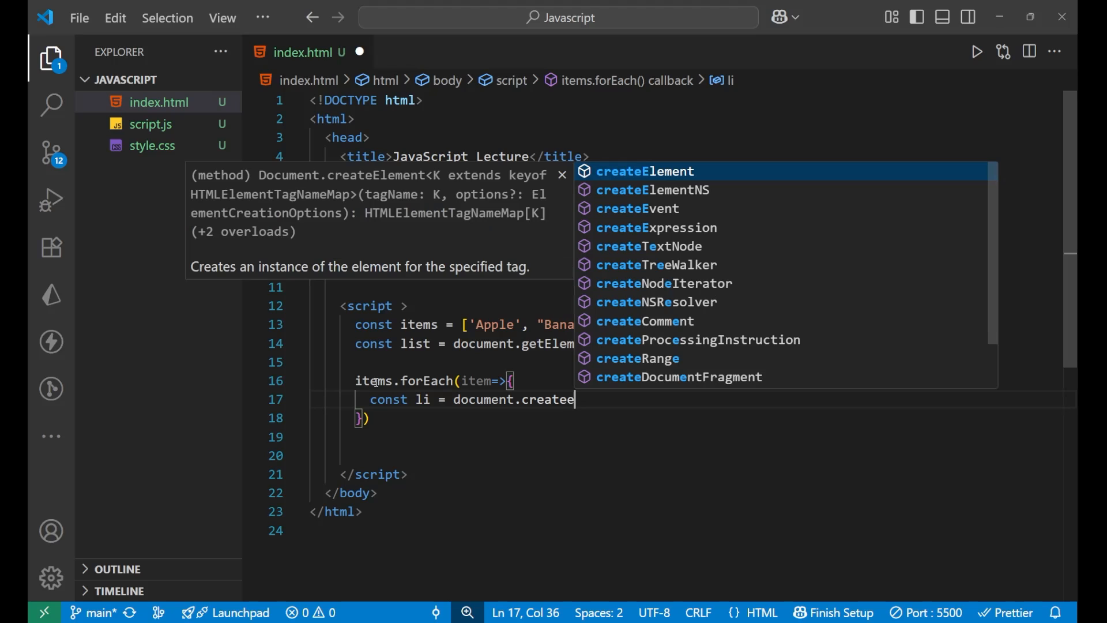
key(Tab)
text(()
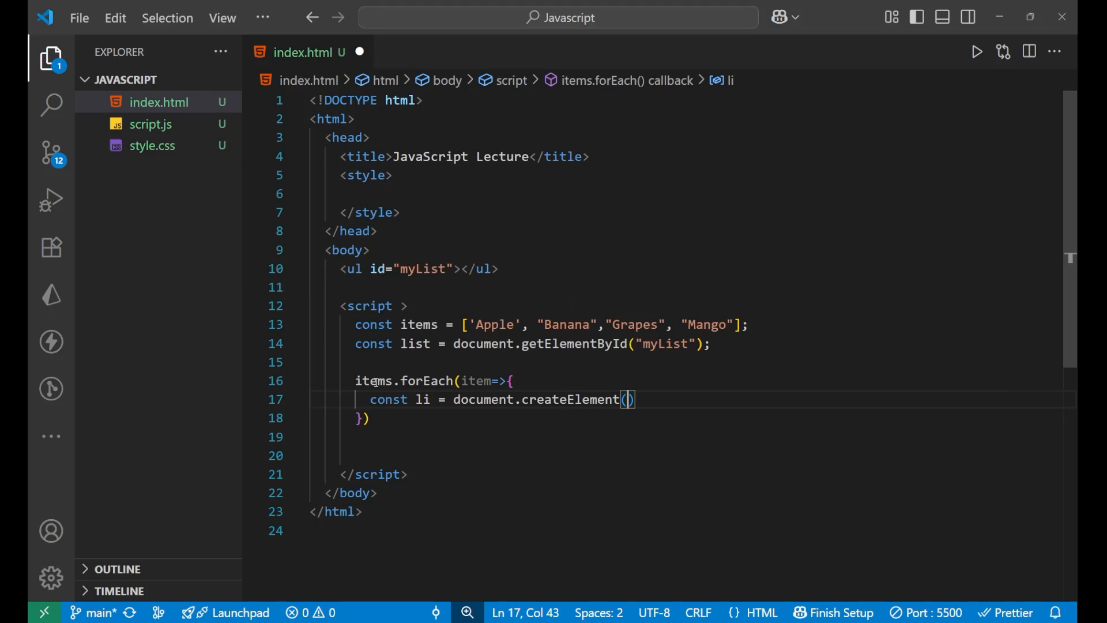
text("l)
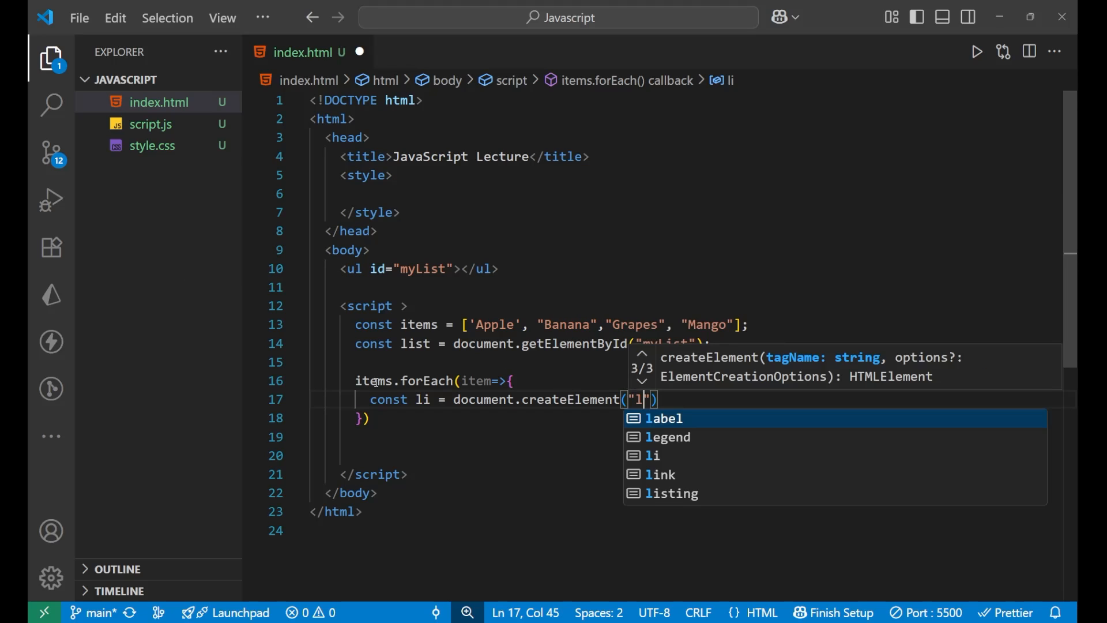
text(i)
key(End)
text(;)
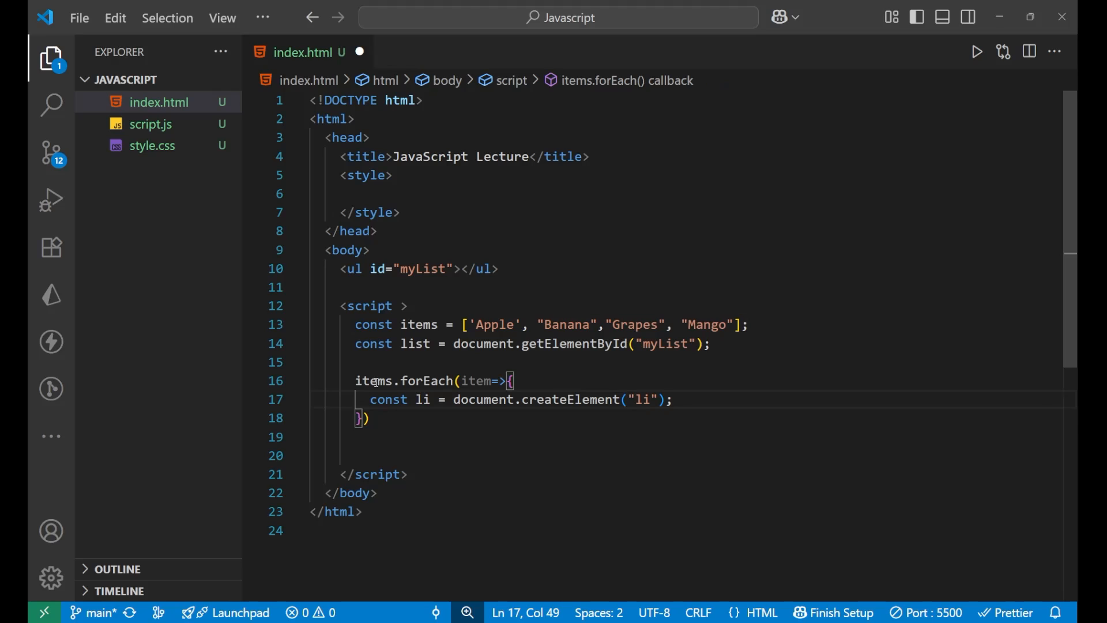
Add li.textContent = item; and list.appendChild(li); as the next two loop lines using autocomplete
key(Return)
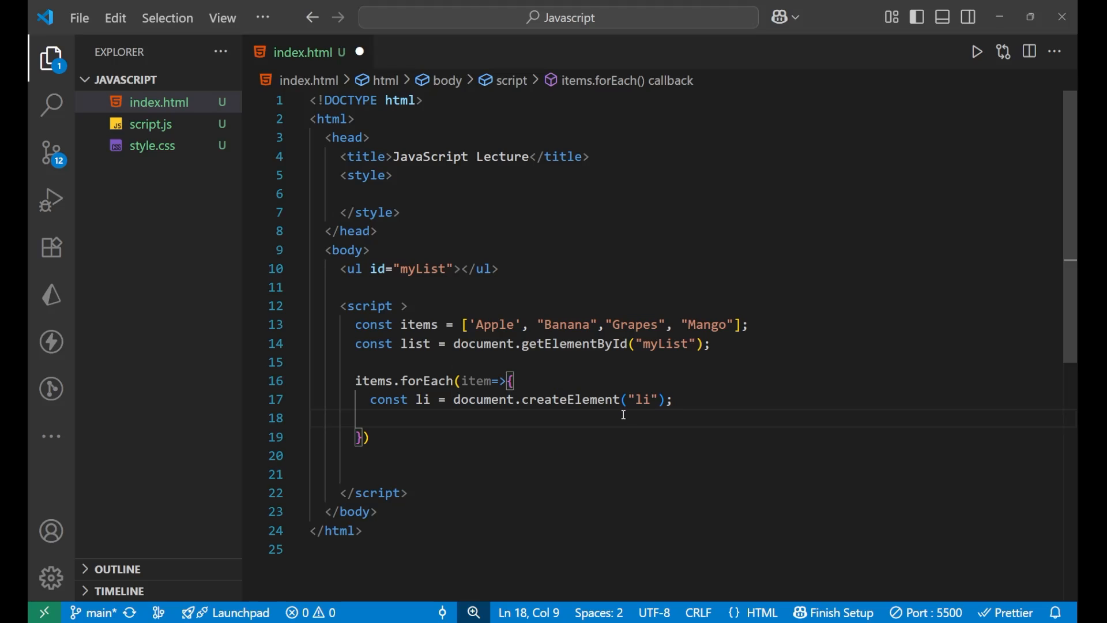
text(li)
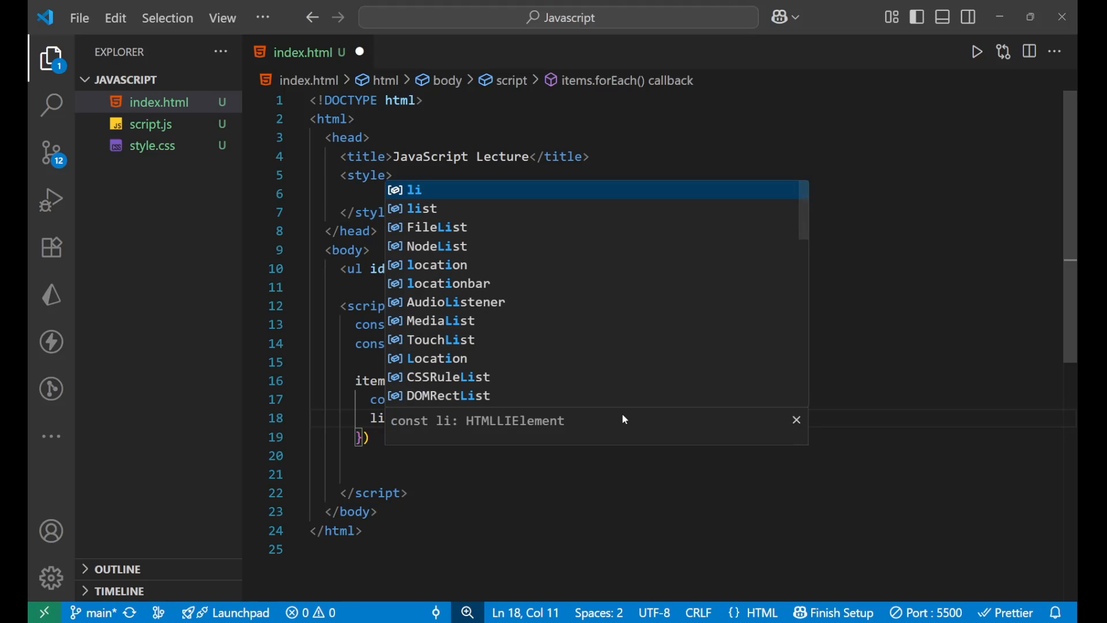
key(BackSpace)
key(BackSpace)
text(li.)
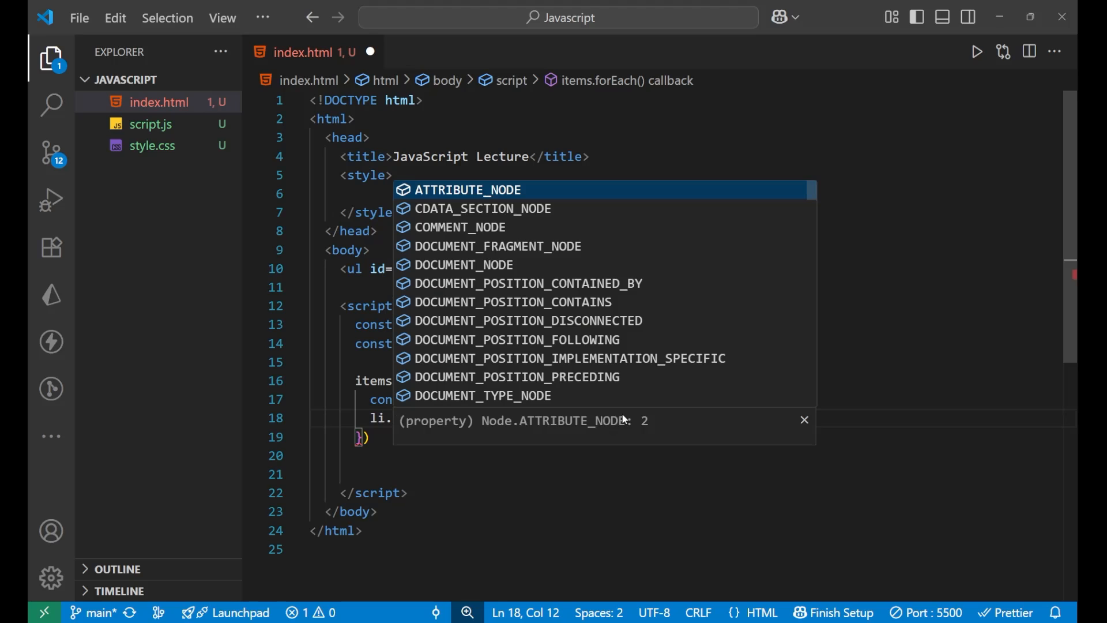
text(te)
key(Tab)
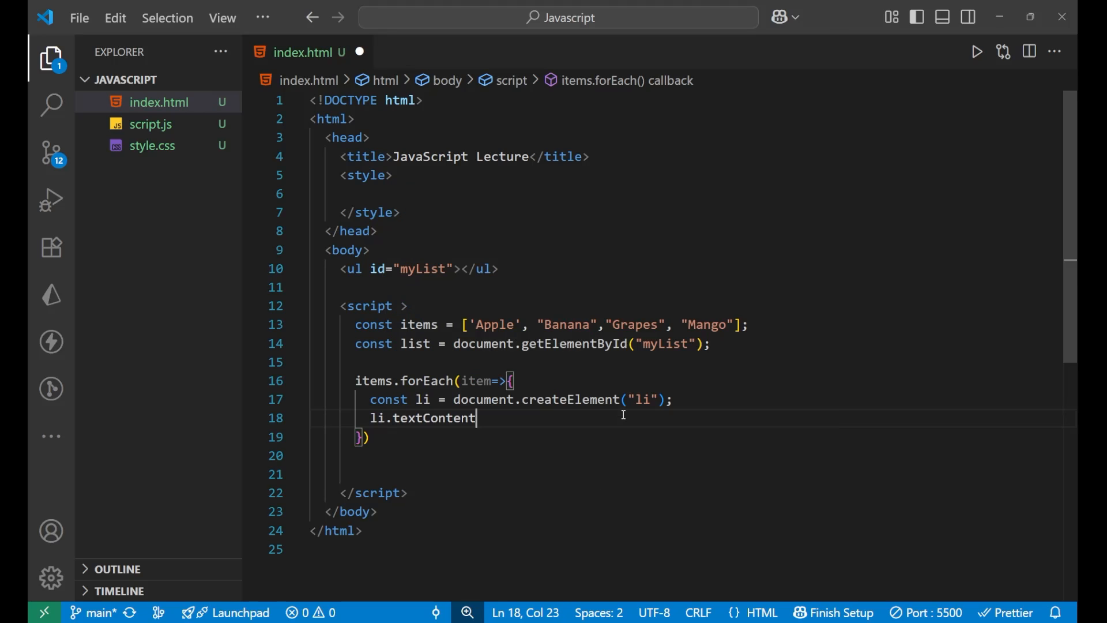
text(= i)
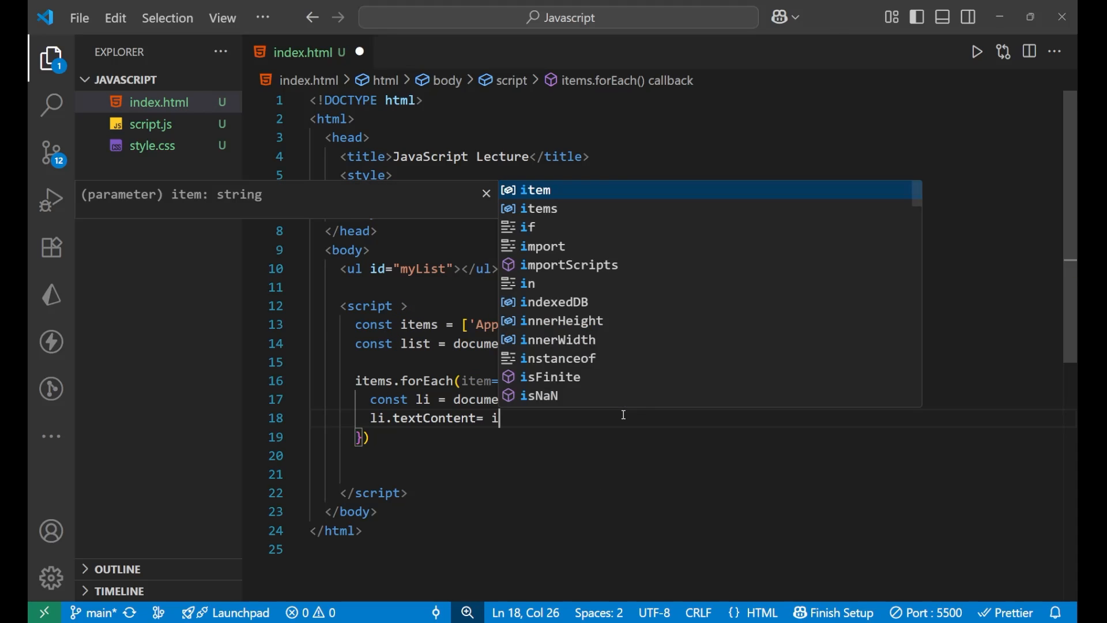
text(tem)
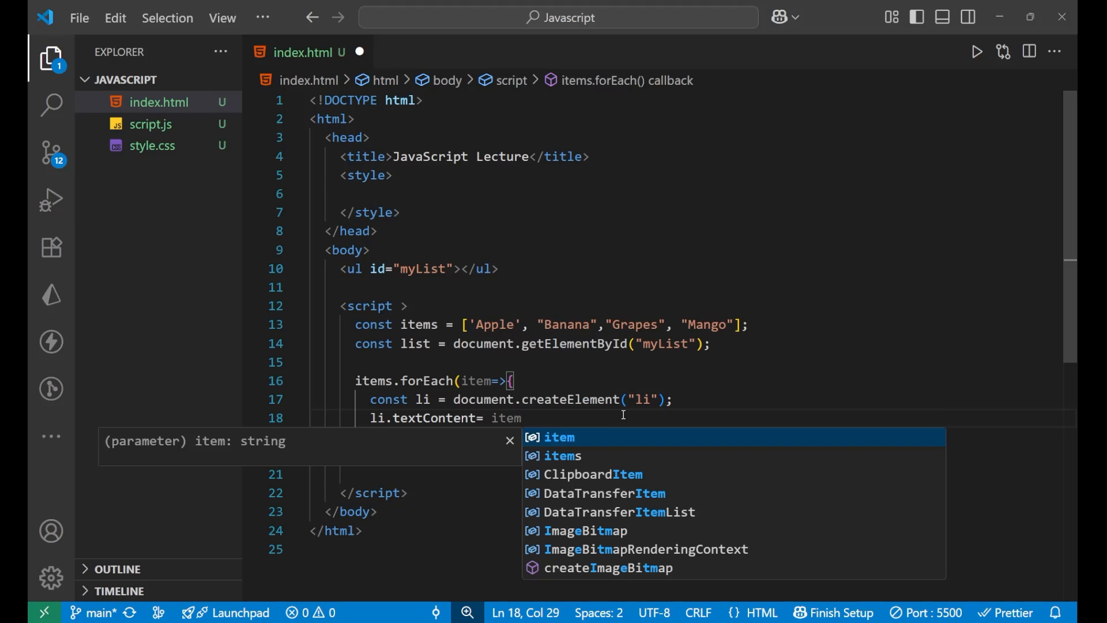
text(;)
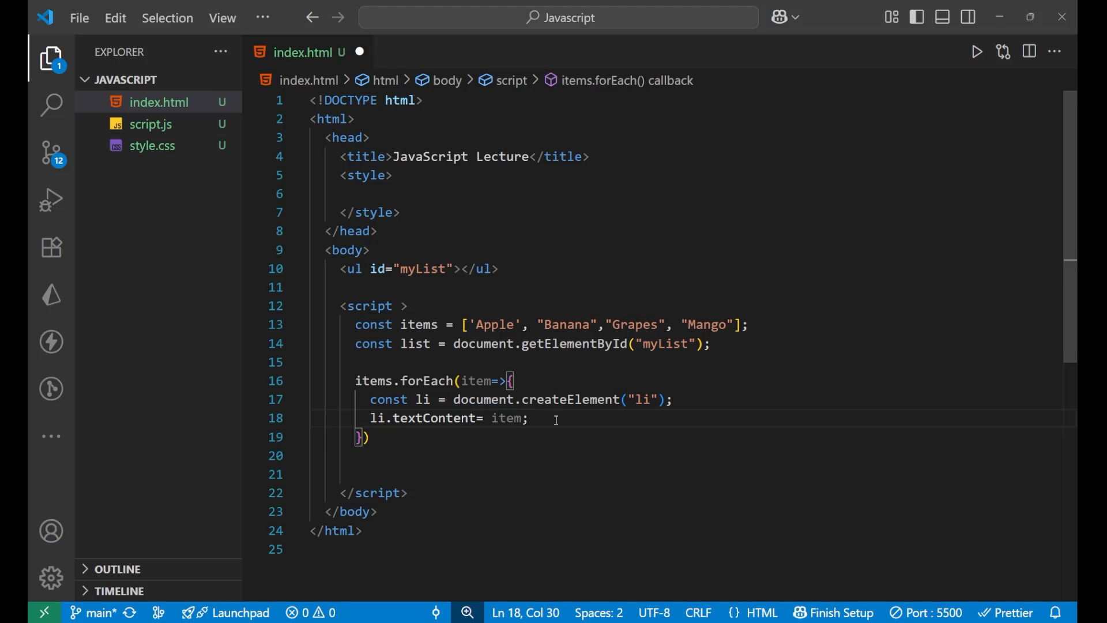
key(Return)
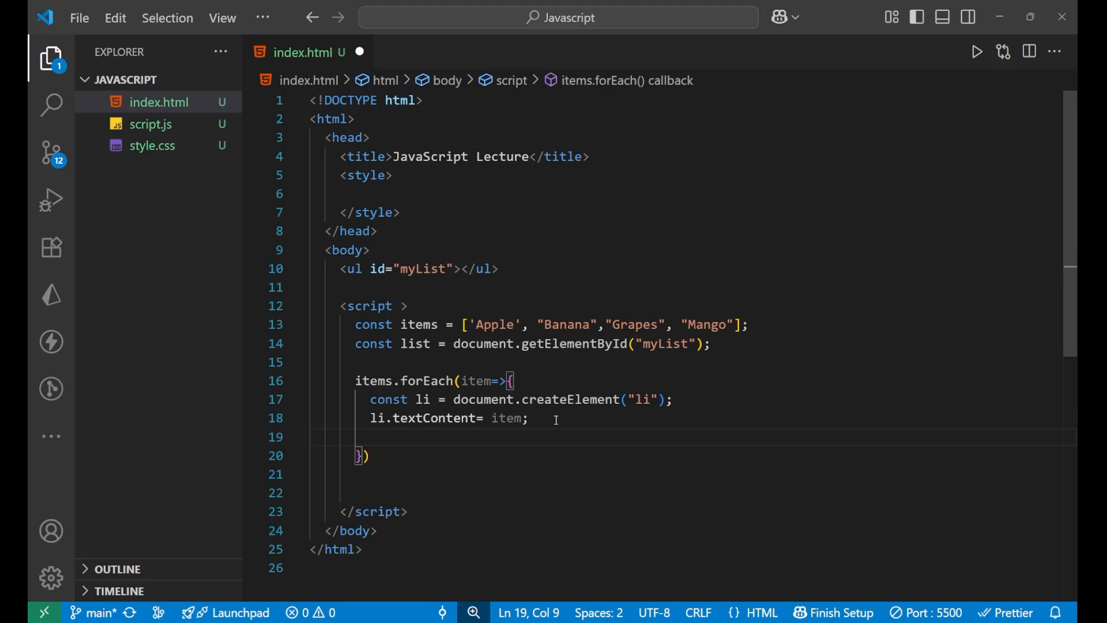
text(list )
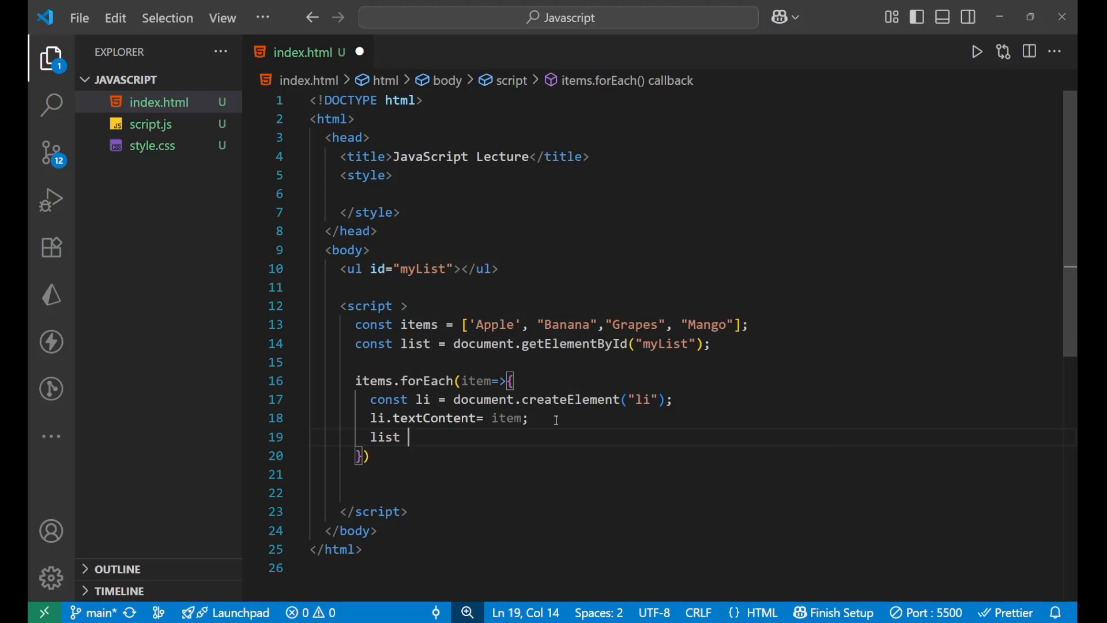
text(.)
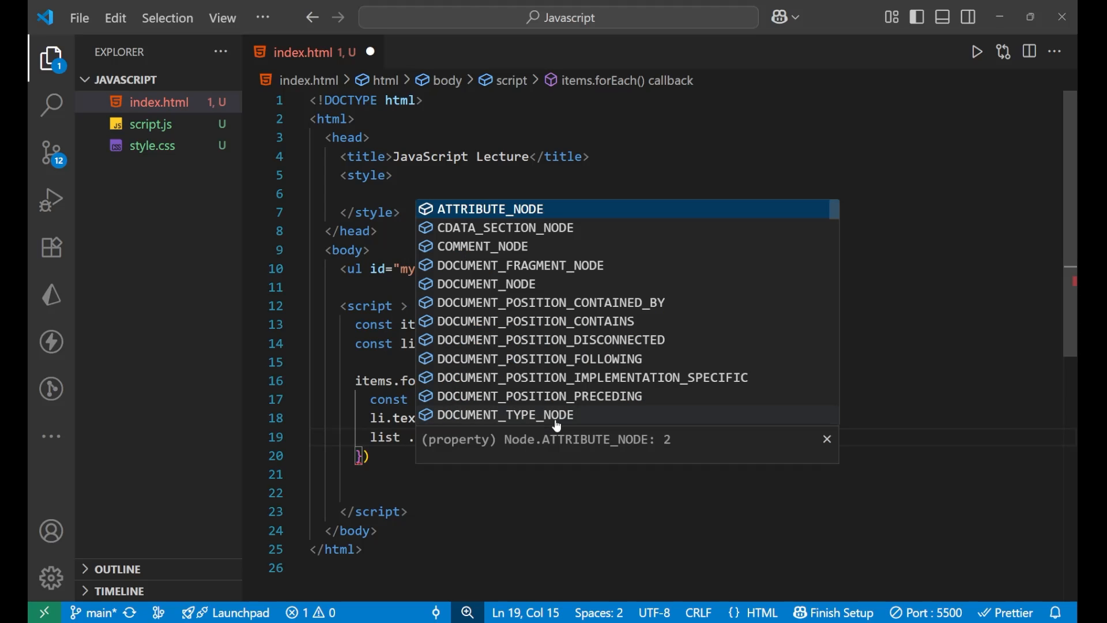
key(BackSpace)
key(BackSpace)
text(.app)
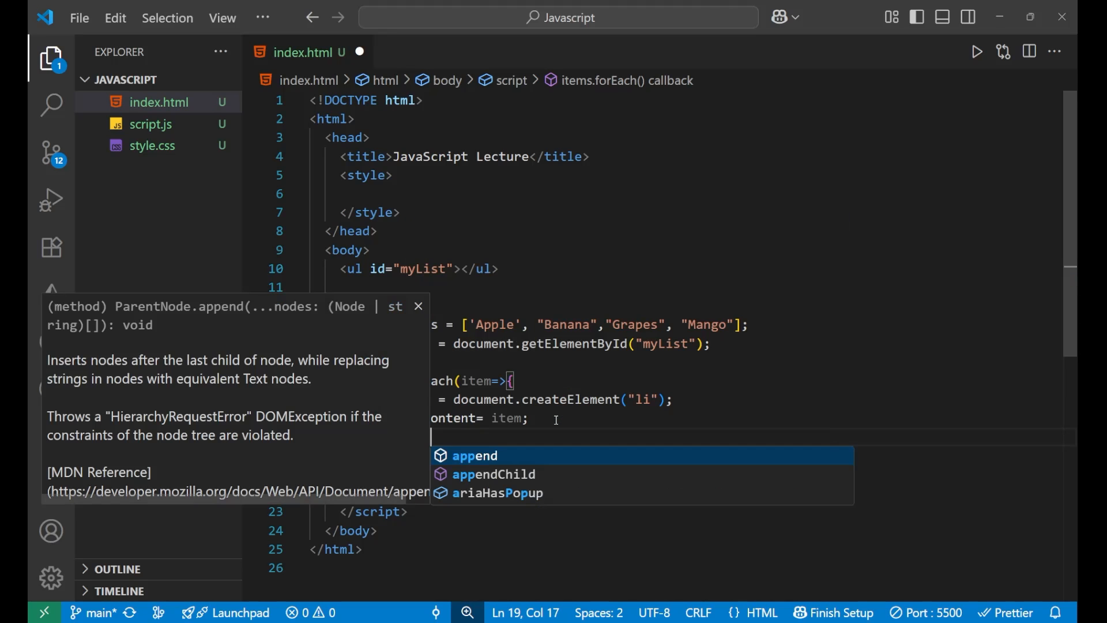
text(endc)
key(Tab)
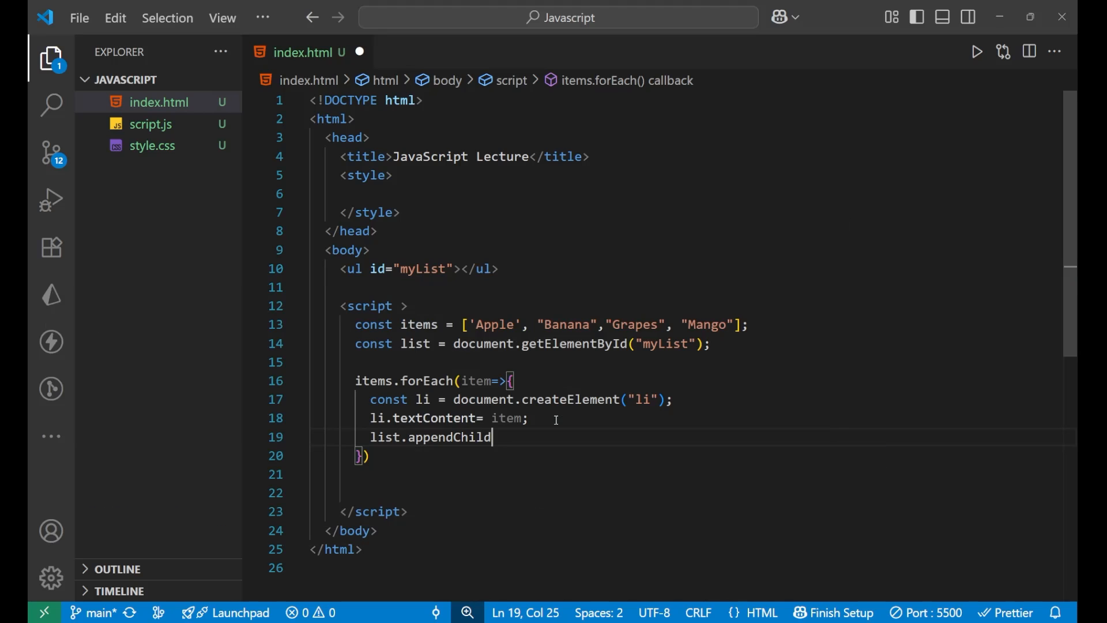
text((li)
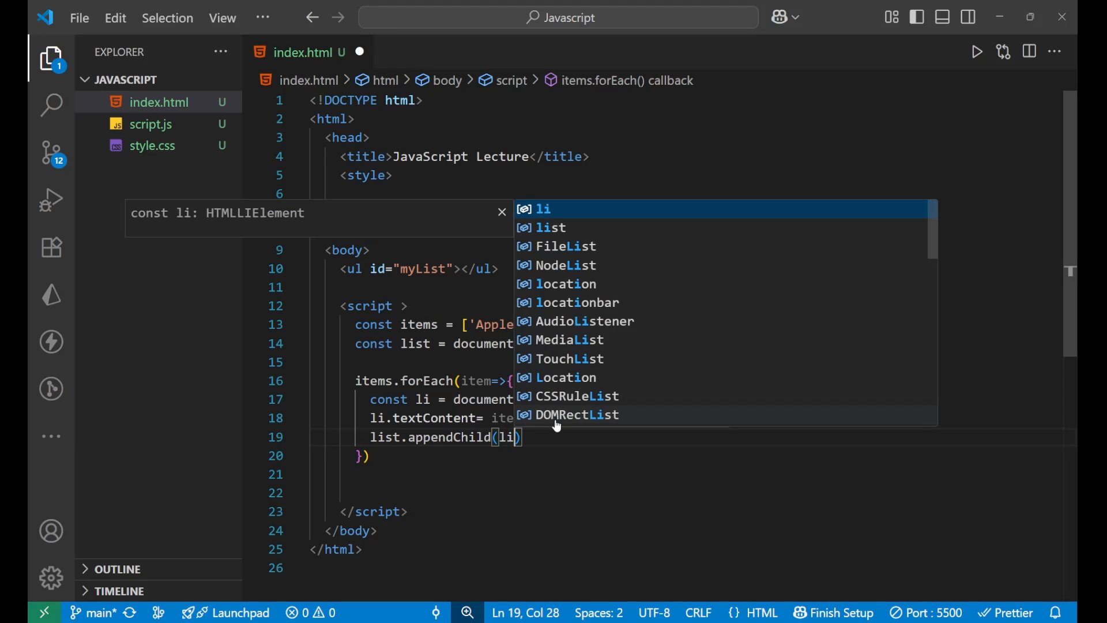
text())
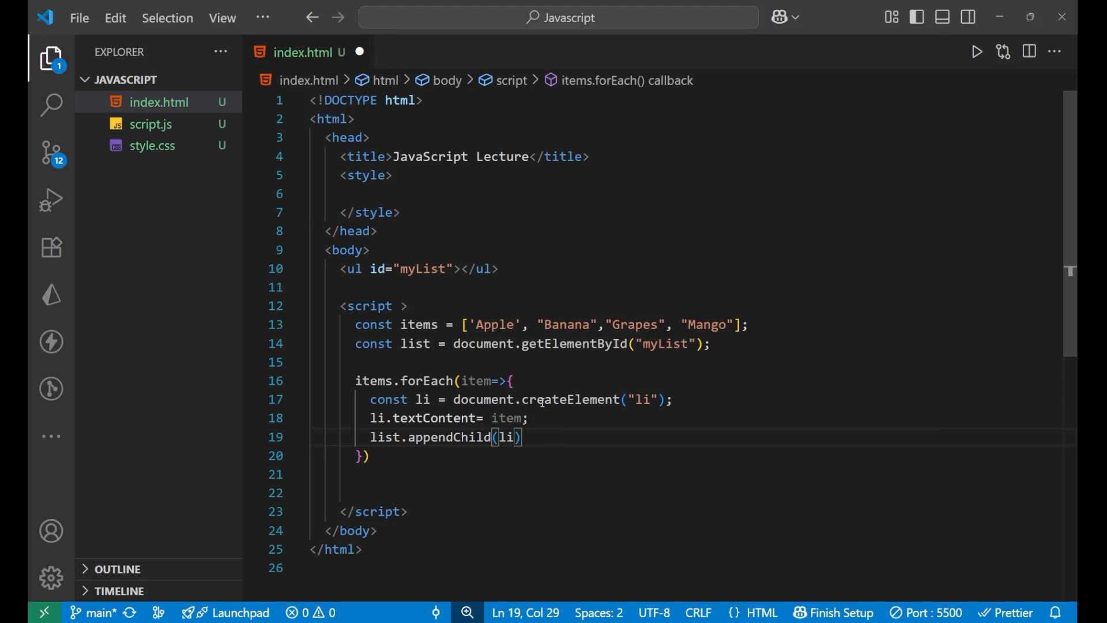
text(;)
Walk through the script, highlighting the li creation, item text, appendChild call and the myList ul
drag(369, 399, 674, 399)
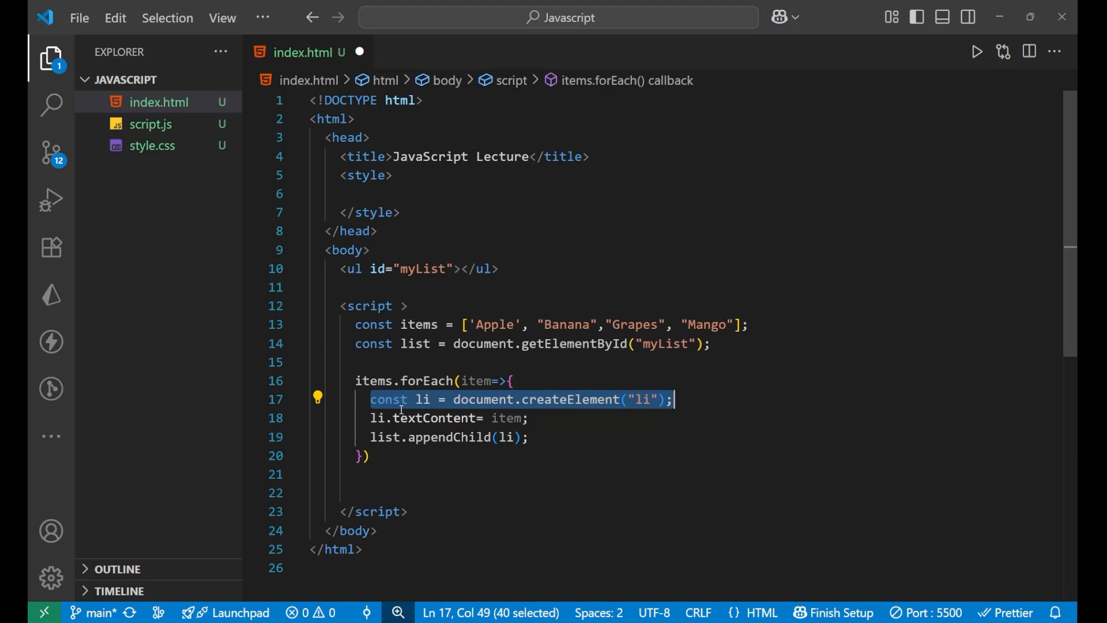
drag(370, 417, 528, 417)
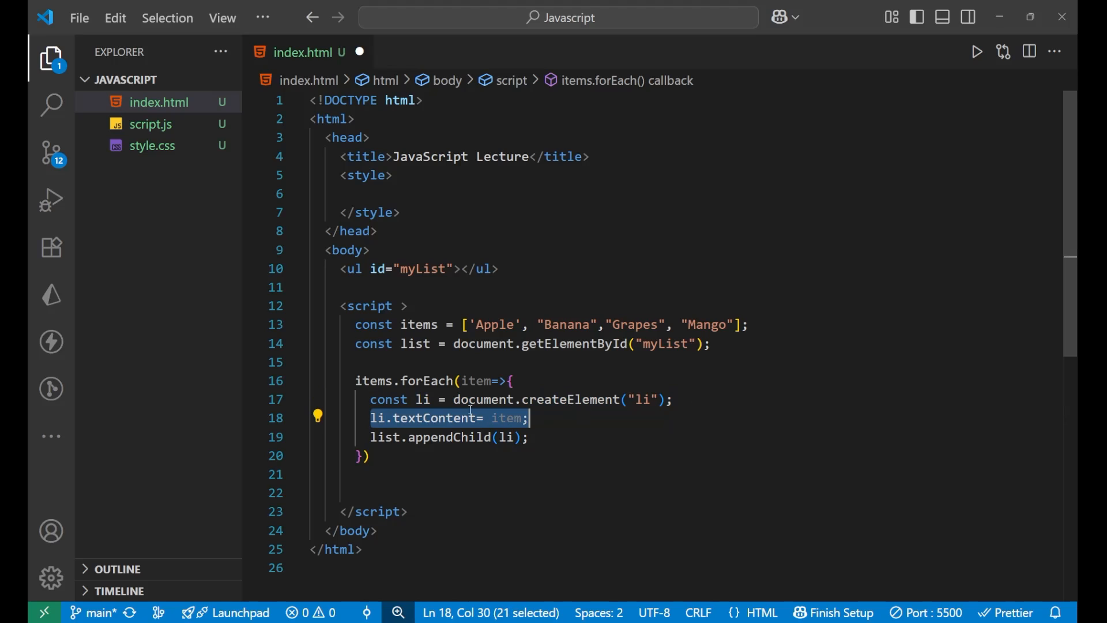
click(476, 381)
double_click(475, 380)
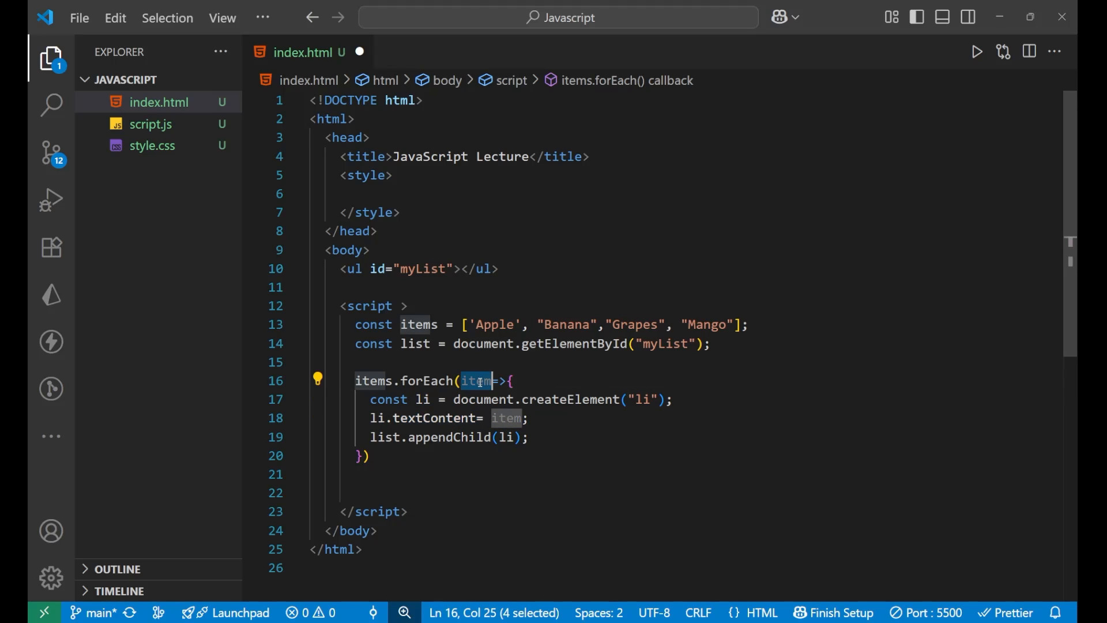
double_click(489, 324)
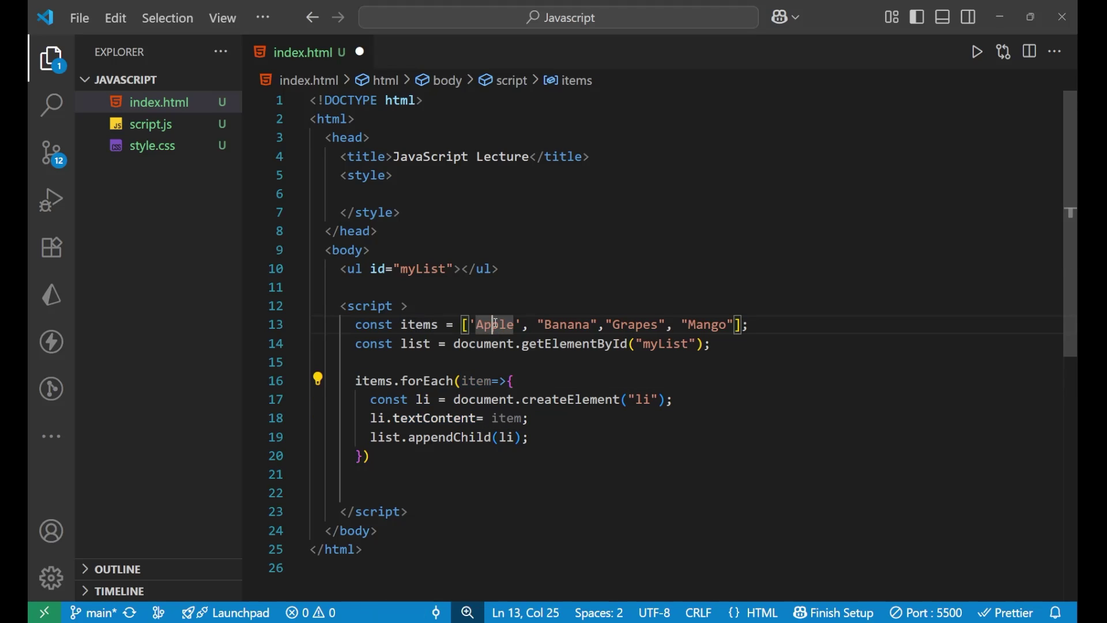
double_click(506, 419)
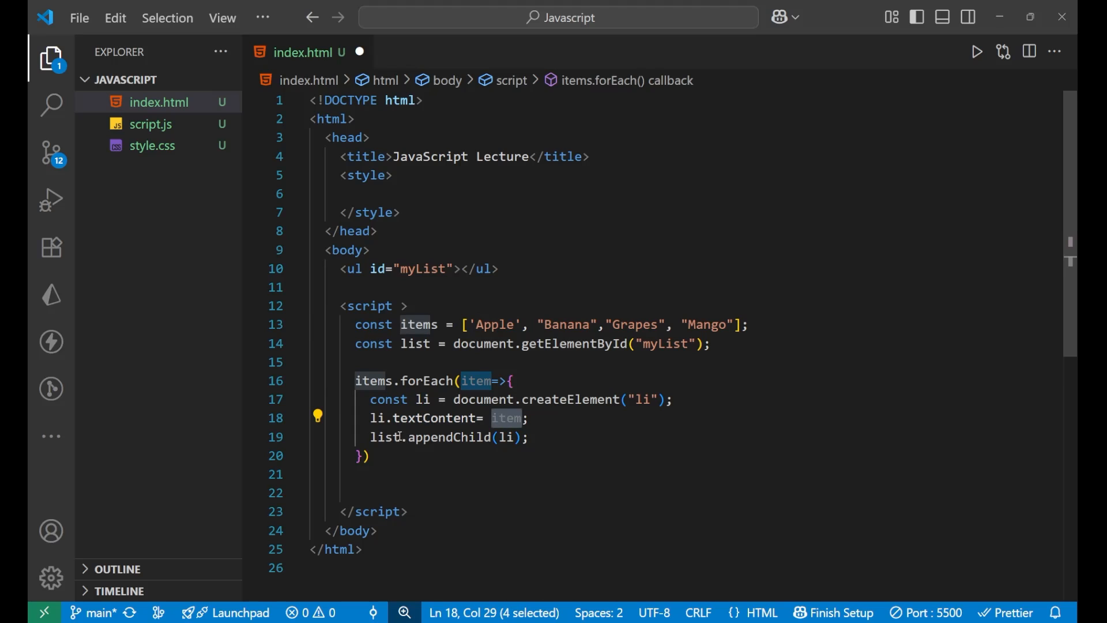
click(378, 419)
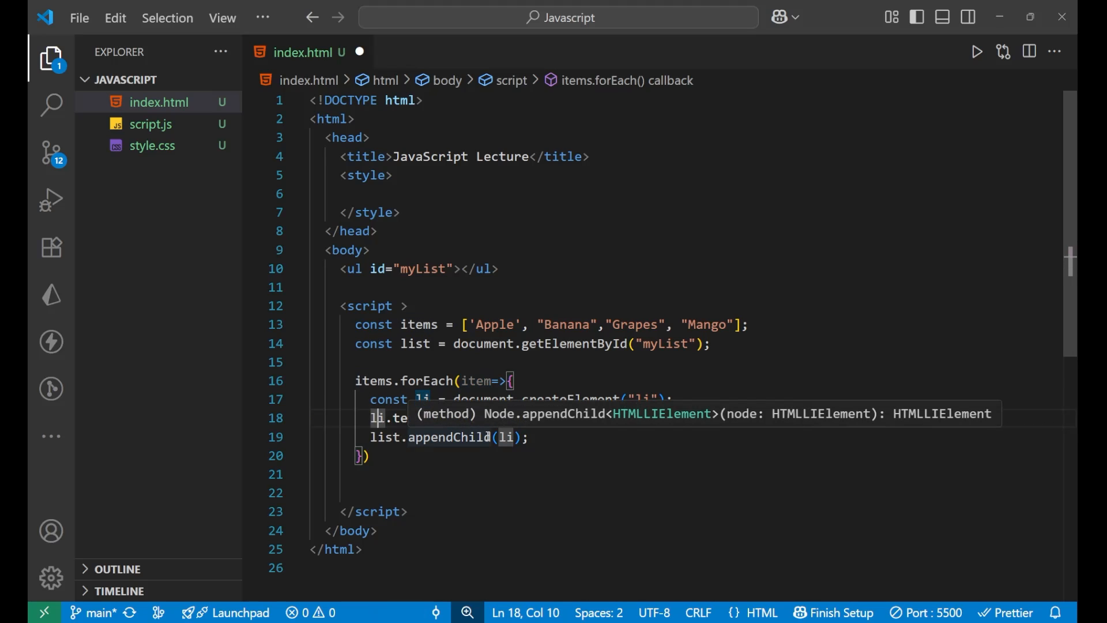
drag(529, 437, 413, 436)
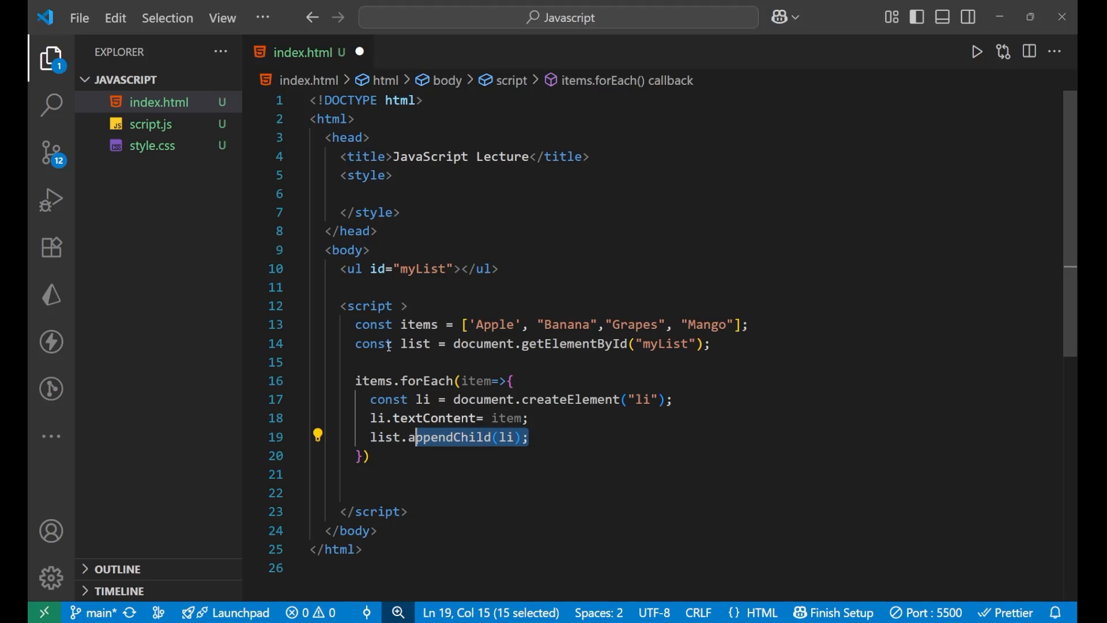
drag(342, 268, 503, 268)
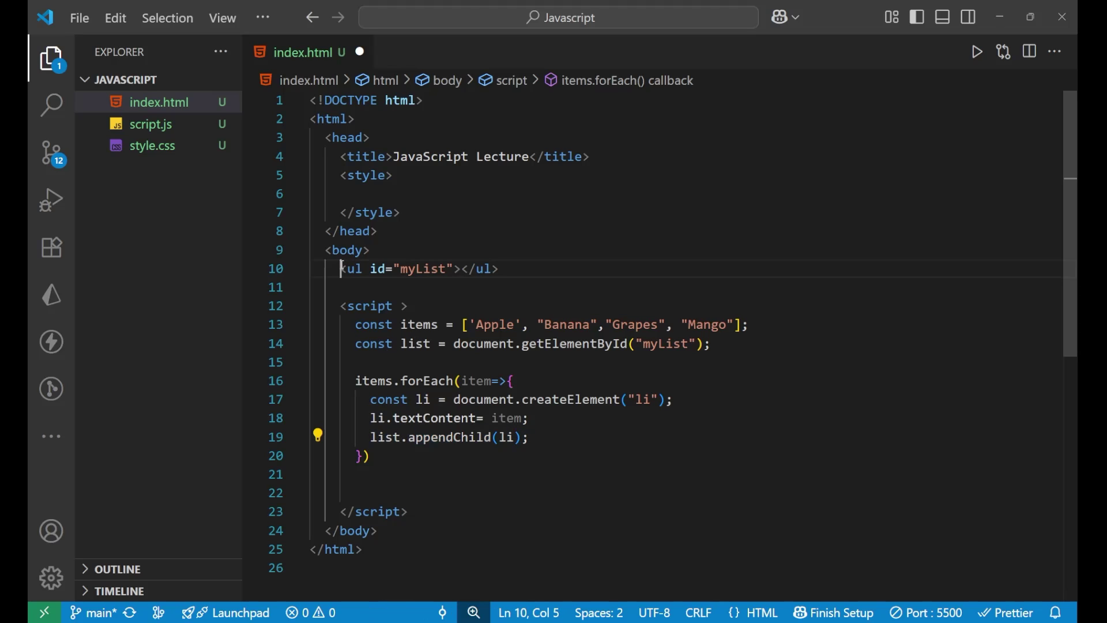
click(505, 268)
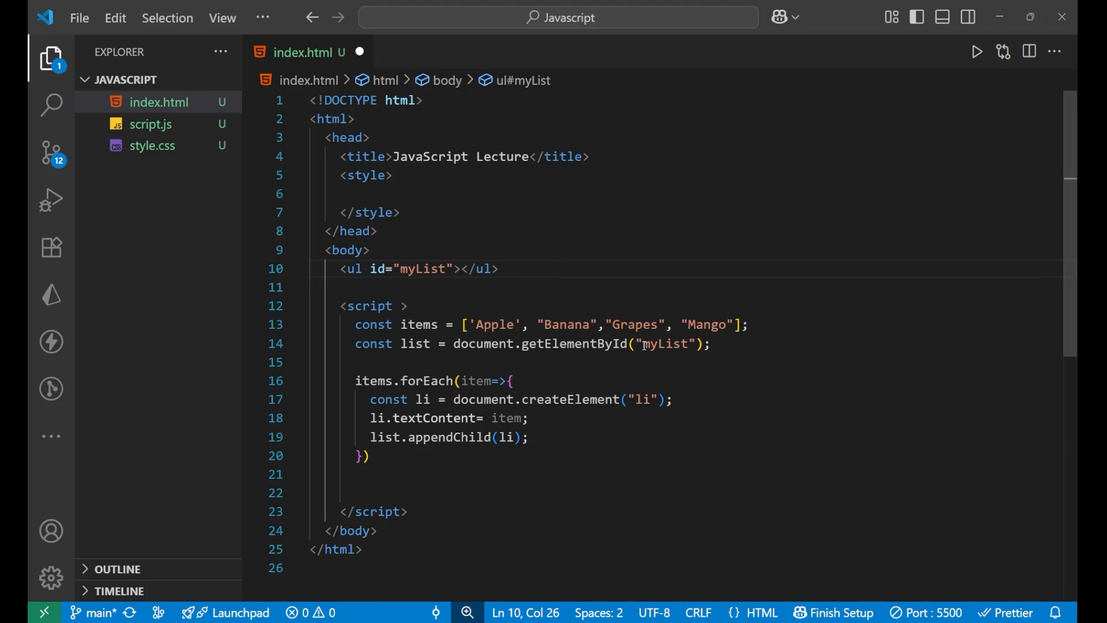
Save index.html, check in Chrome that Apple, Banana, Grapes and Mango render as bullets, and return to the editor
key(ctrl+s)
key(alt+Tab)
key(Tab)
key(Tab)
key(Tab)
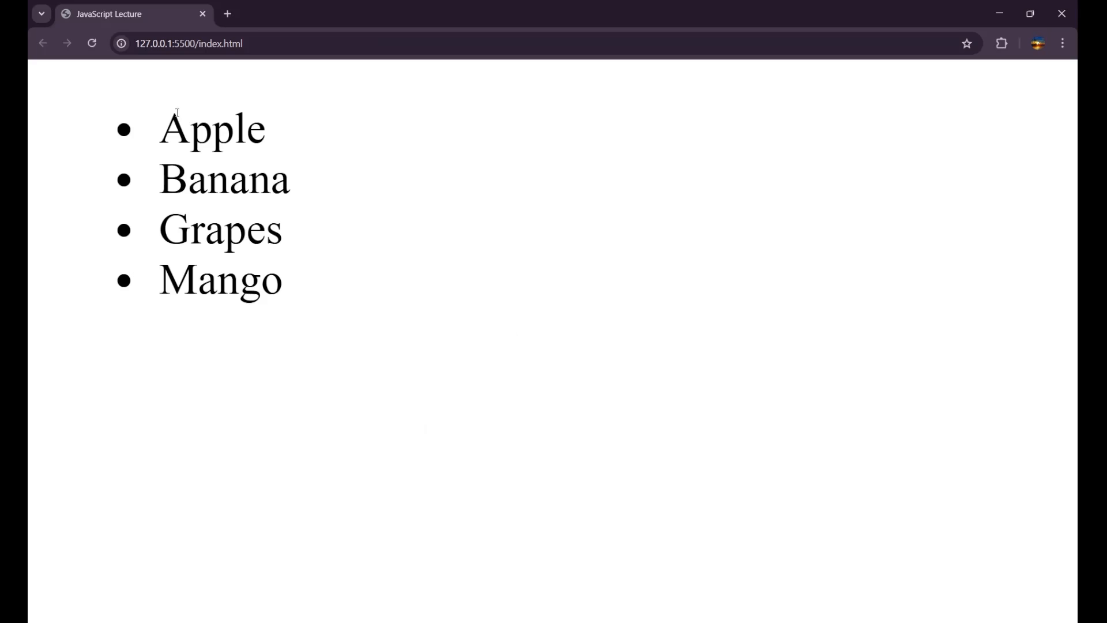
drag(142, 114, 314, 294)
click(314, 294)
key(alt+Tab)
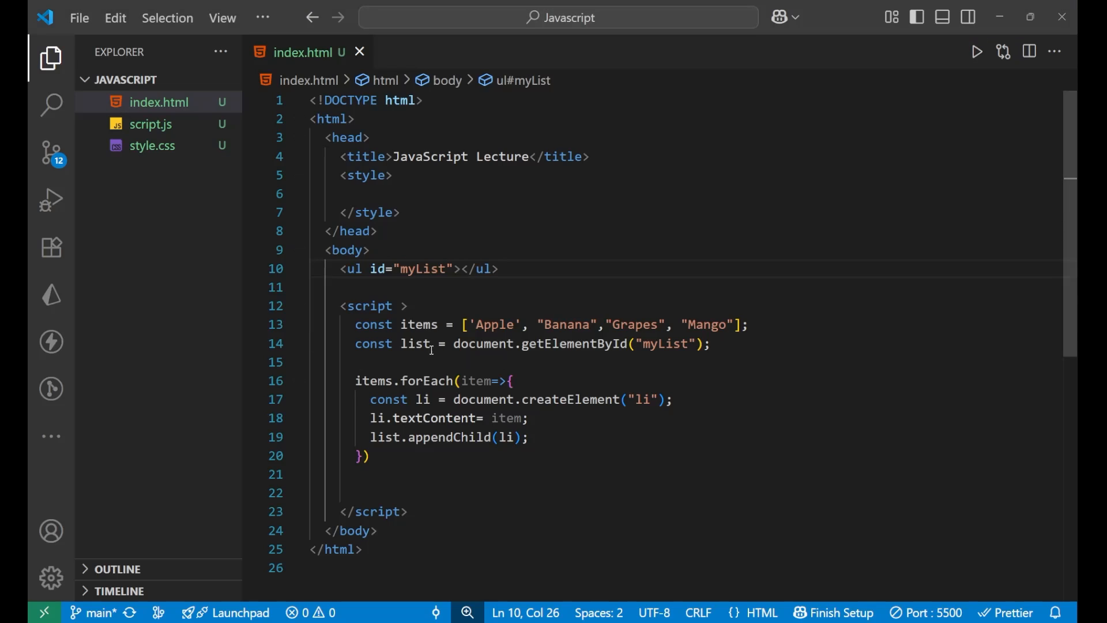
drag(354, 324, 532, 436)
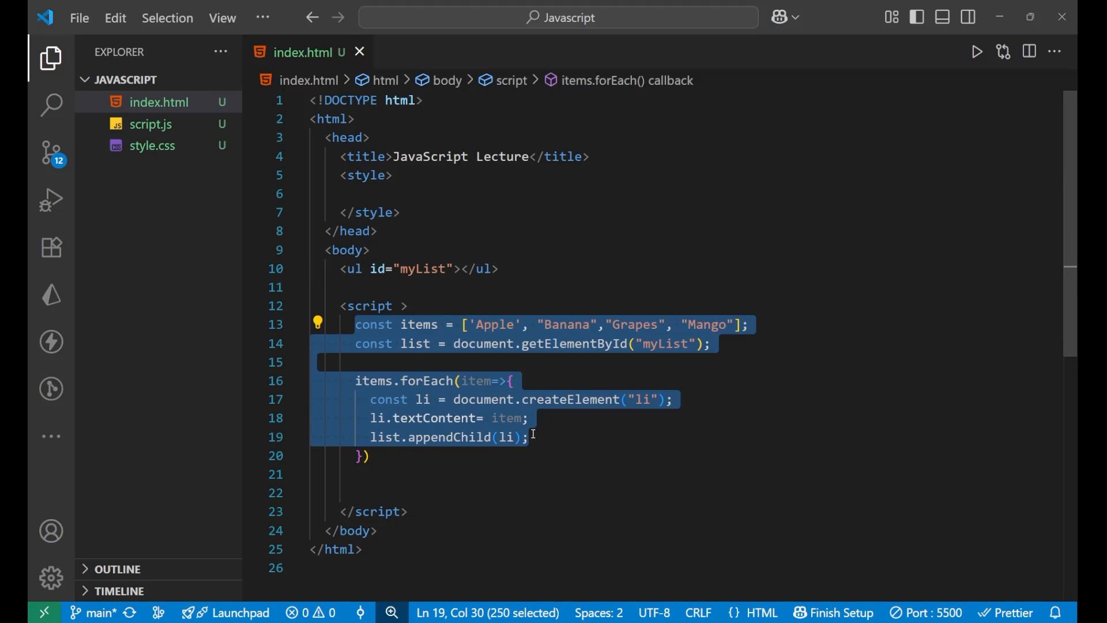
key(ctrl+slash)
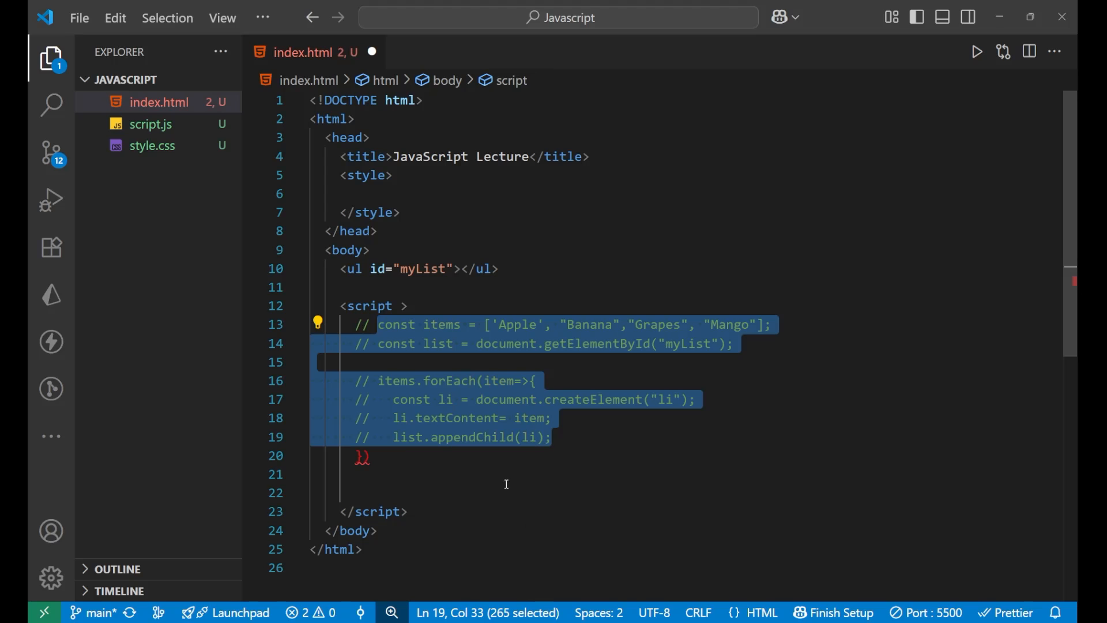
click(494, 459)
key(ctrl+slash)
key(ctrl+s)
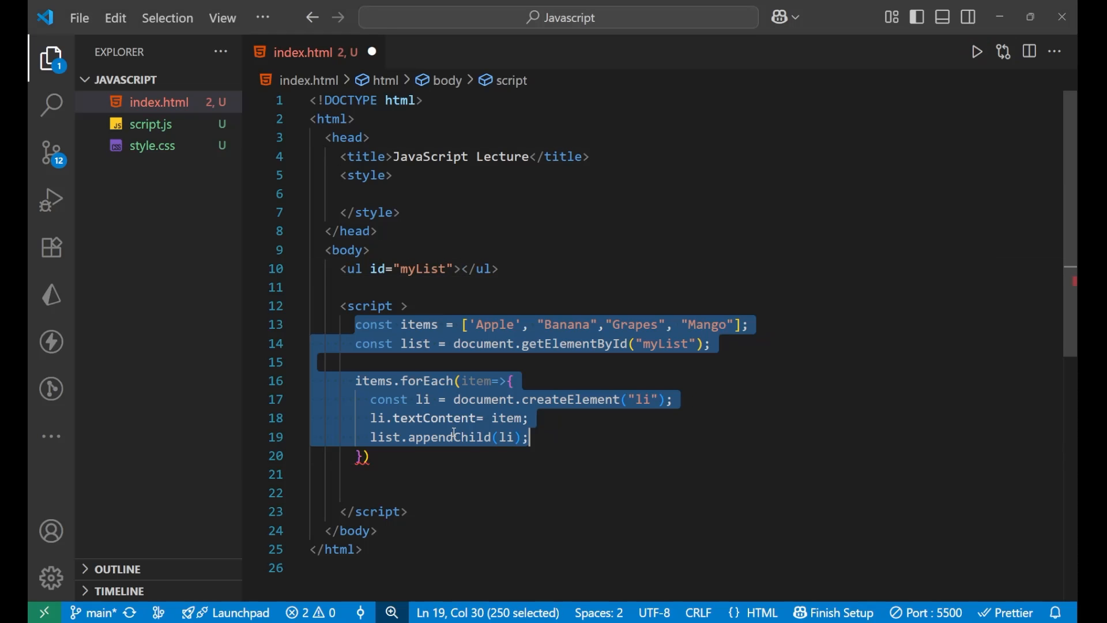
Save and view the live-reloaded Apple, Banana, Grapes, Mango list in Chrome, highlighting it briefly
key(ctrl+s)
key(alt+Tab)
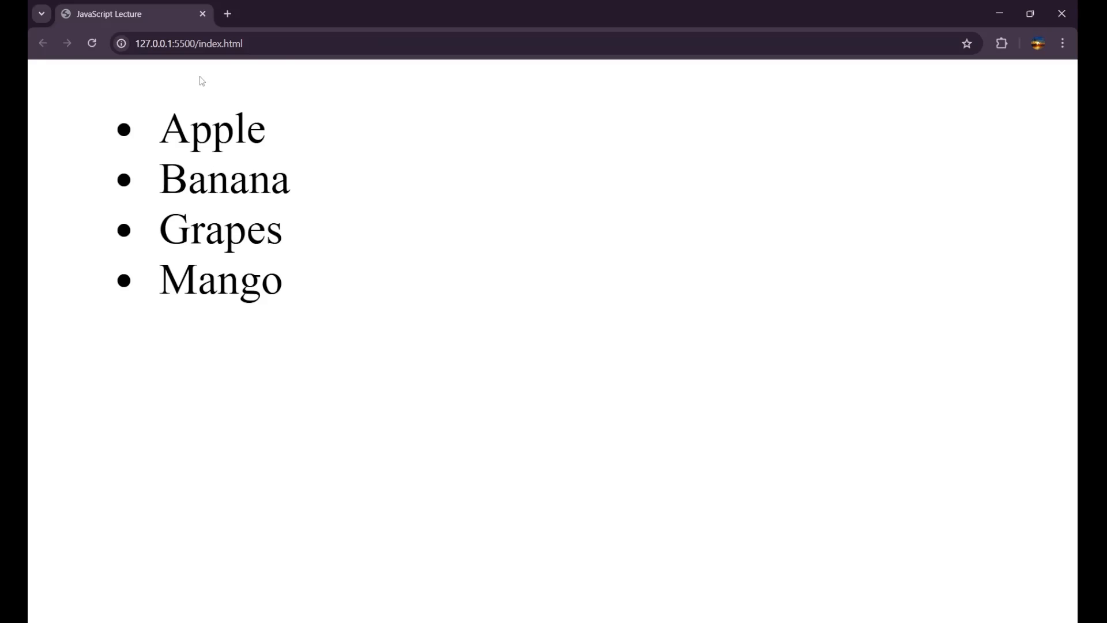
drag(111, 120, 317, 354)
click(315, 357)
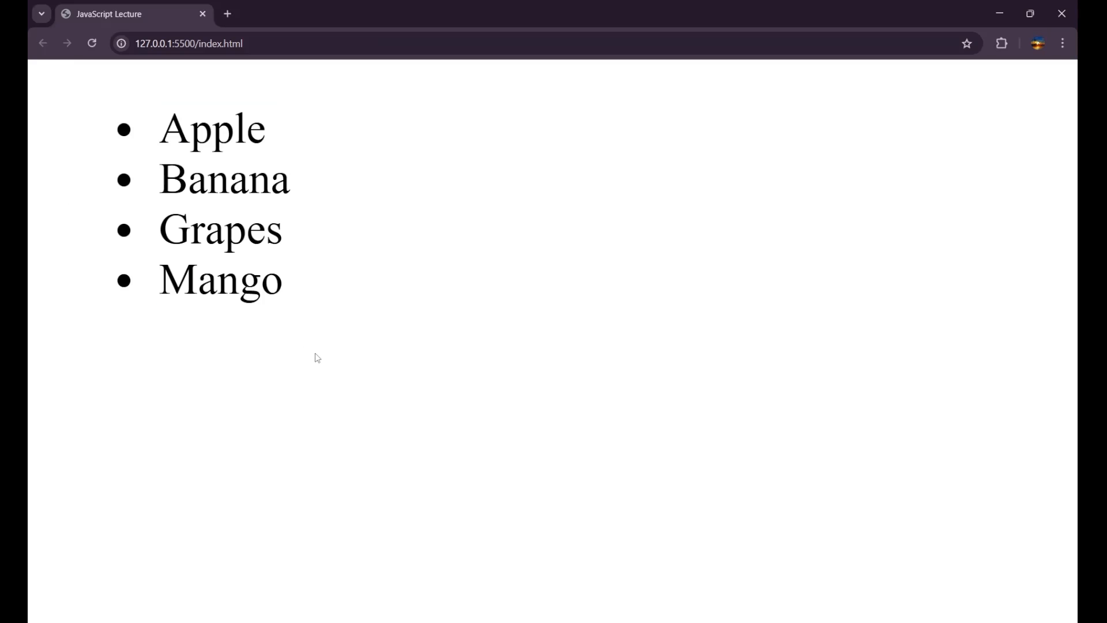